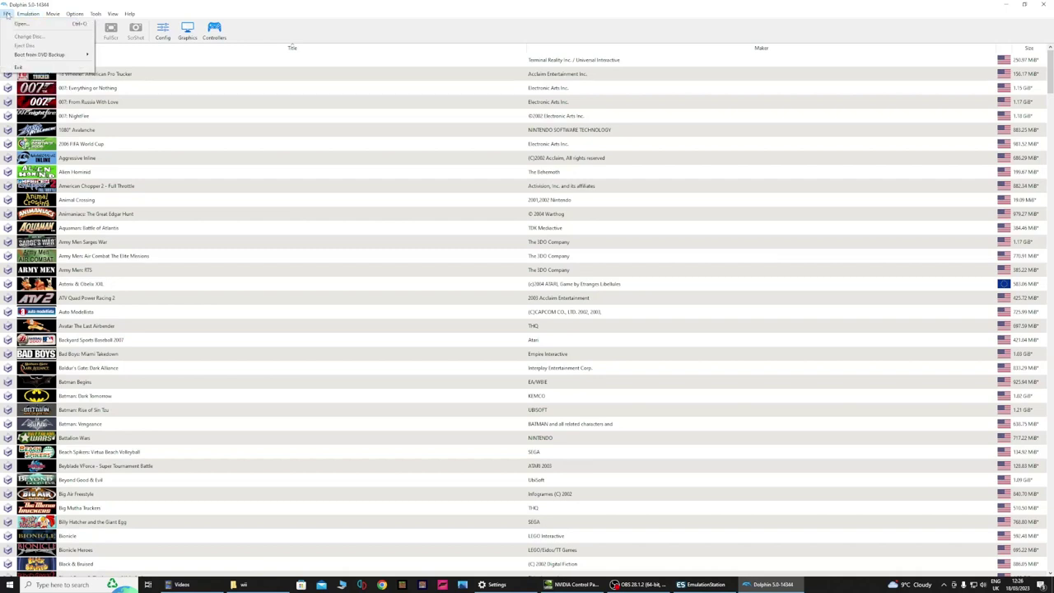
Open Mii_Channel.wad from the dolphin-emu folder, and relaunch Dolphin (GameCube,Wii,WAD) from RetroBat
click(9, 23)
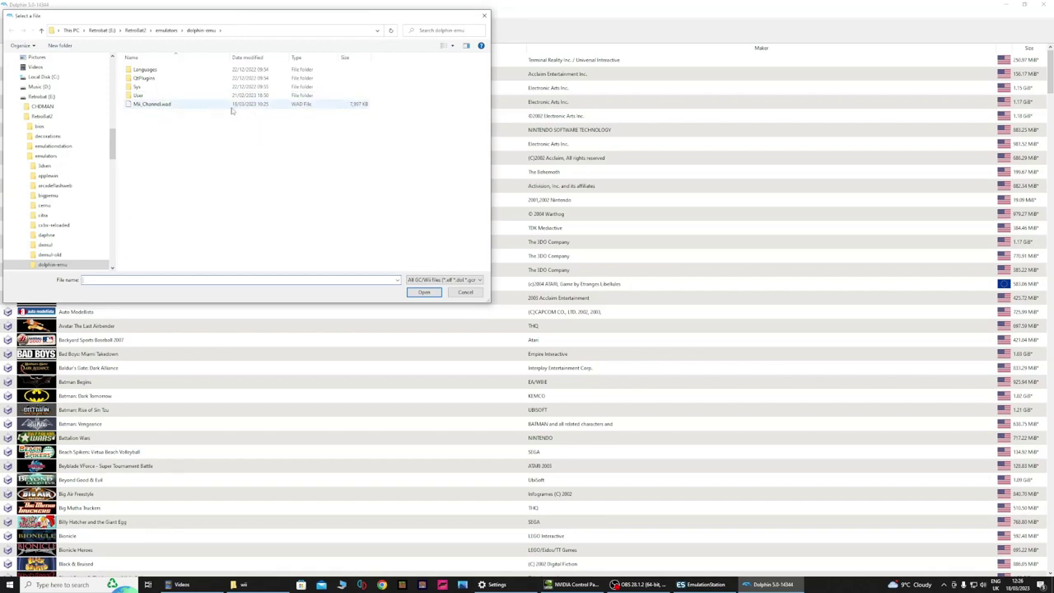
double_click(153, 104)
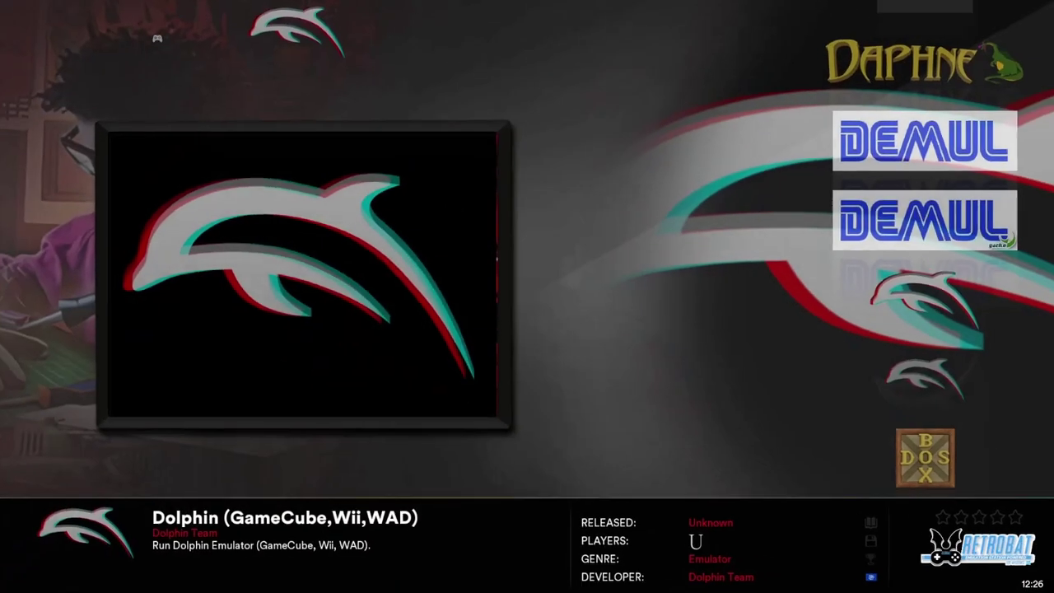
key(Return)
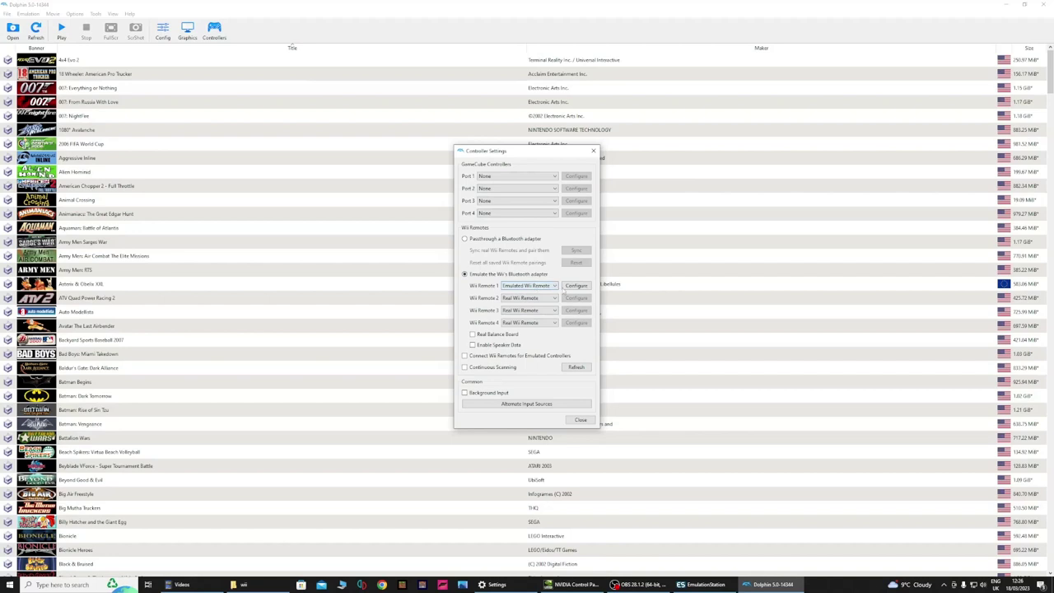
Map emulated Wii Remote 1 to the gamepad: A, B to Buttons A, B; 1, 2 to X, Y; - to Back, + to Start, HOME to Guide
click(575, 286)
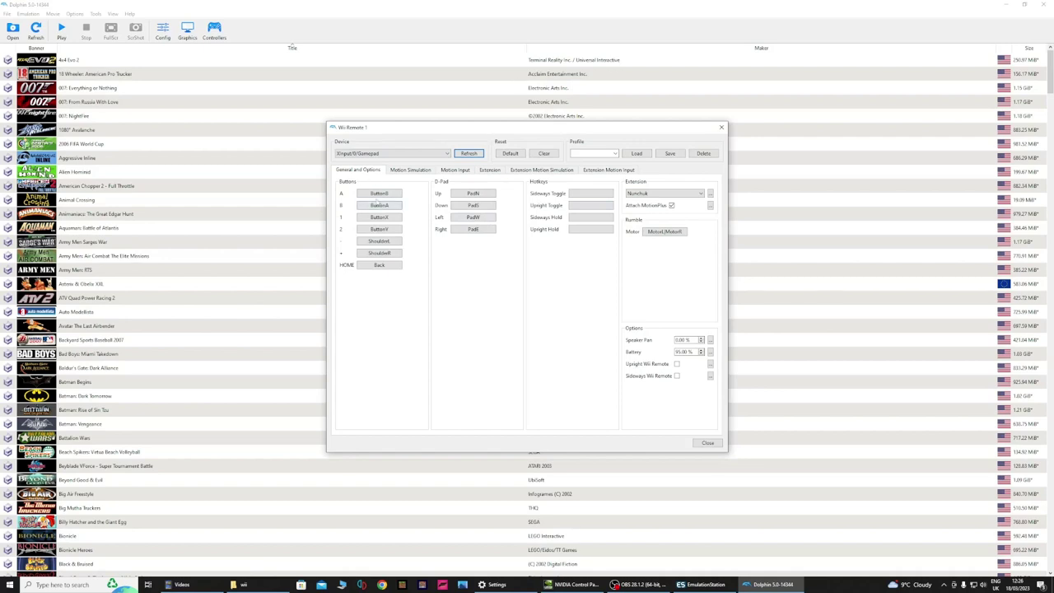
click(387, 253)
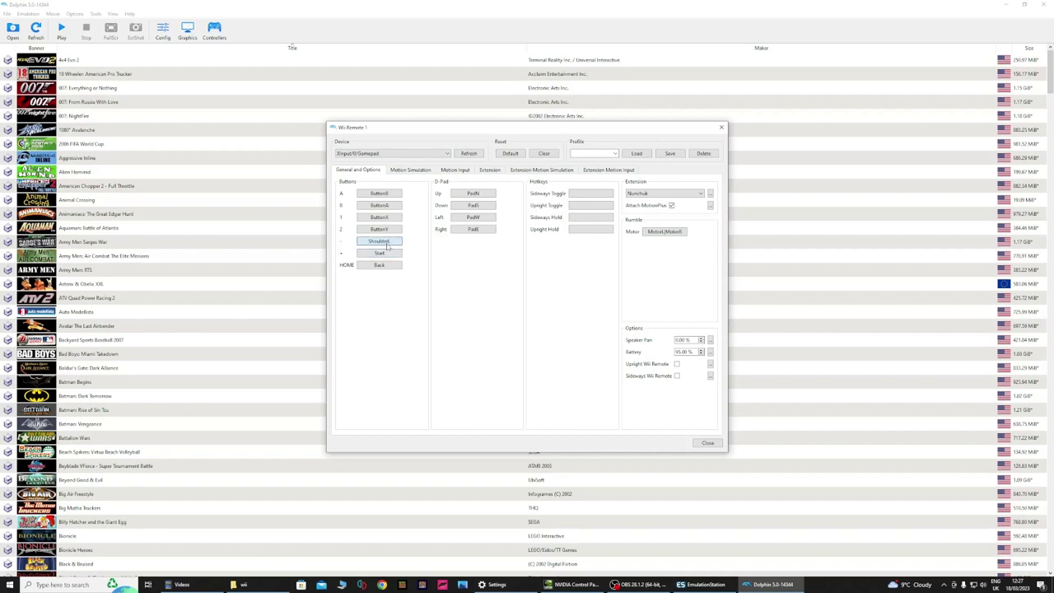
click(387, 244)
click(389, 266)
click(388, 194)
click(391, 206)
click(391, 218)
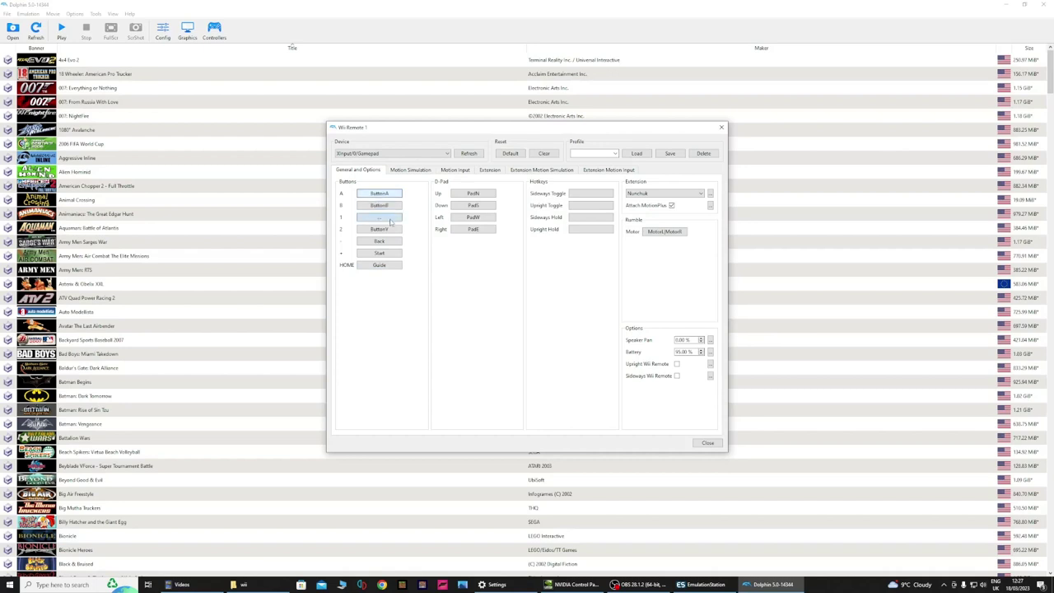
click(389, 229)
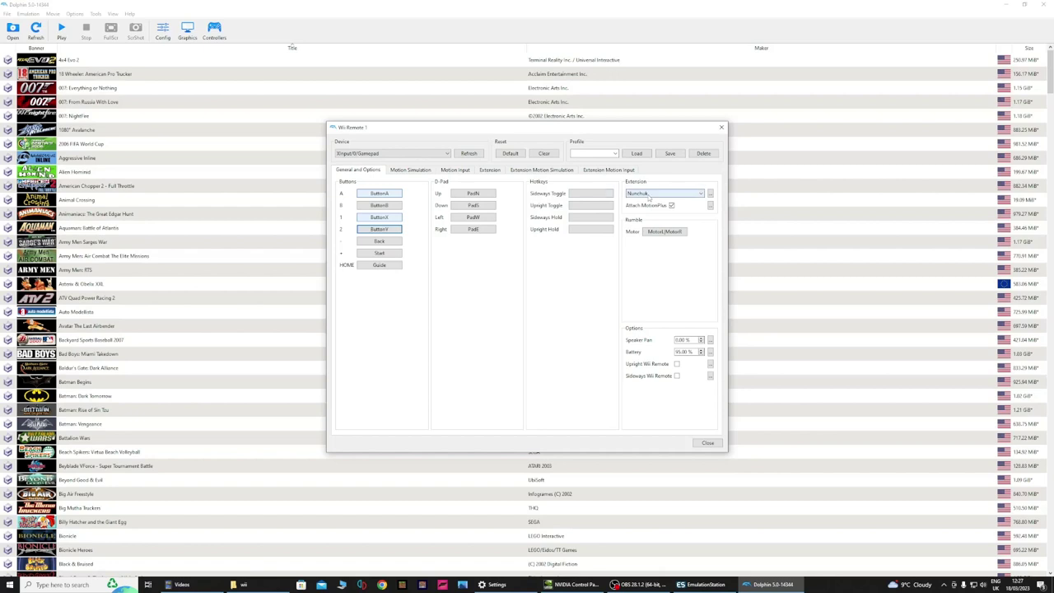
Set the Wii Remote's extension to Classic Controller and save the configuration as the profile "new"
click(432, 171)
click(456, 170)
click(491, 170)
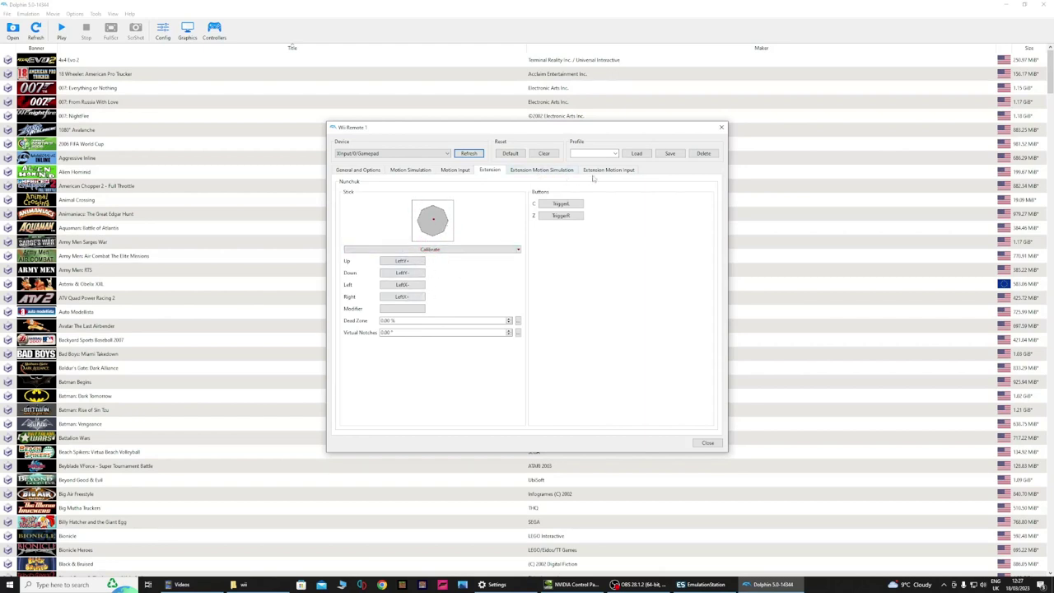
click(368, 173)
click(662, 192)
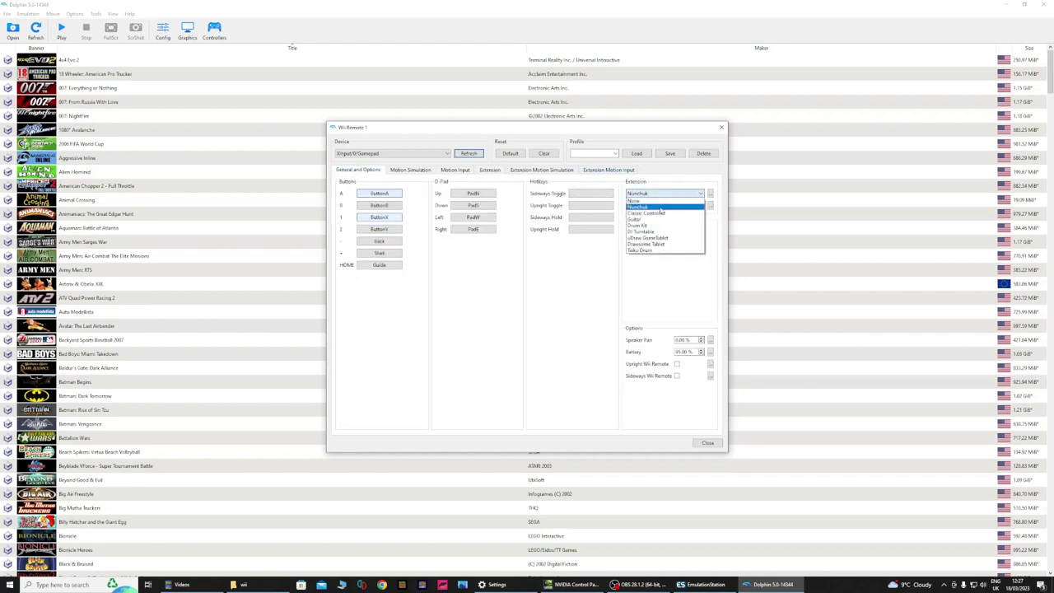
click(658, 213)
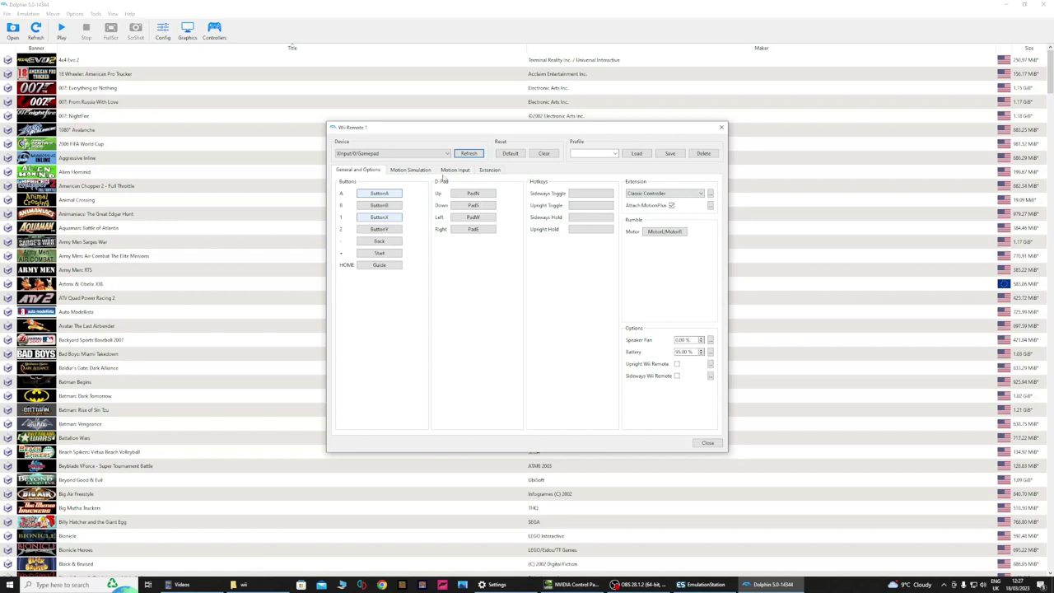
click(490, 170)
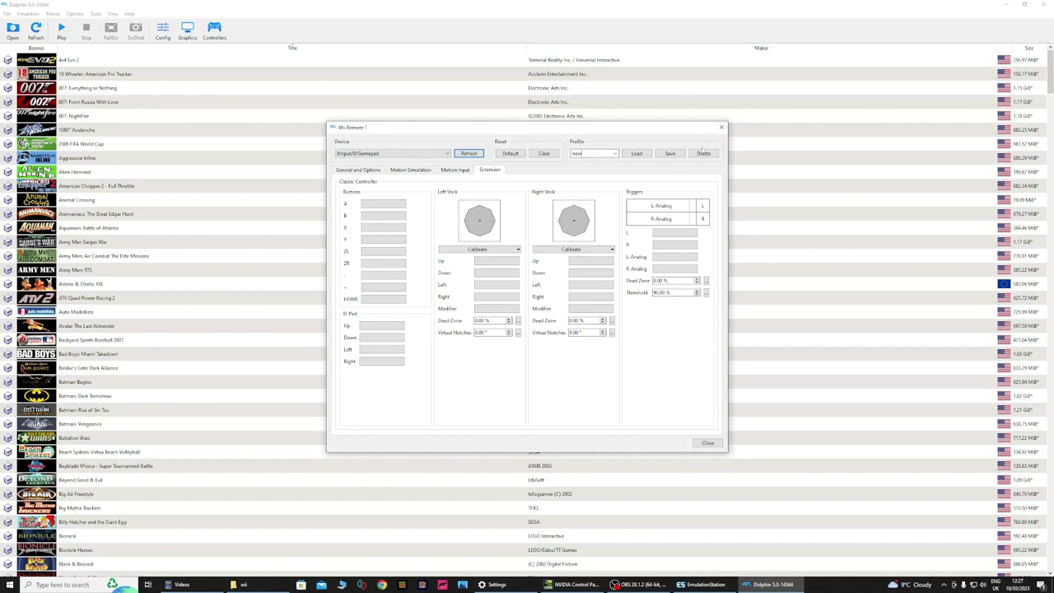
click(668, 155)
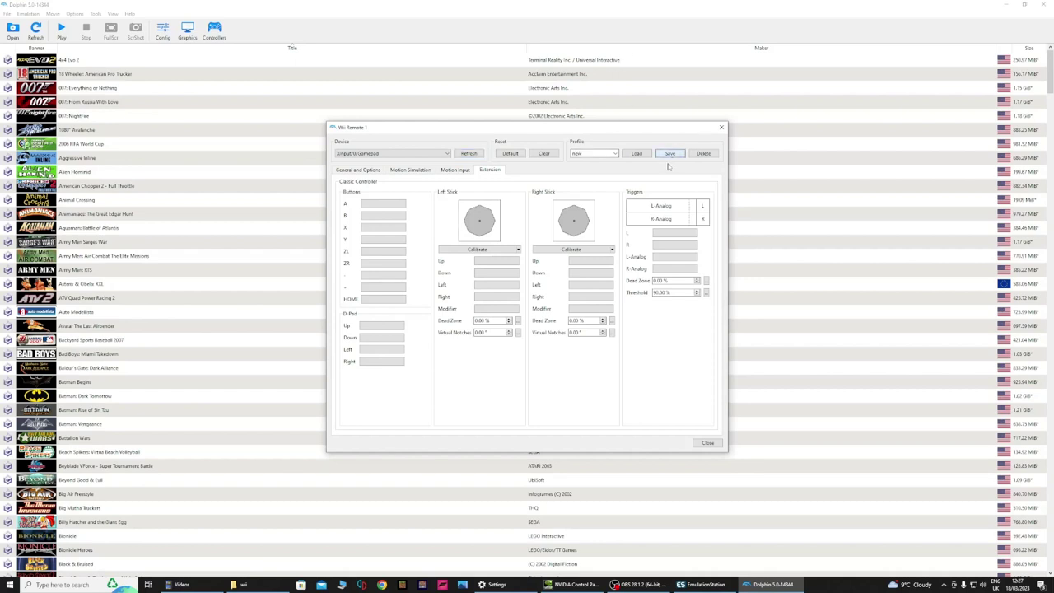
Map the Classic Controller's A, B, X, Y to the matching gamepad buttons, ZL/ZR to Shoulder L/R, - to Back, + to Start, HOME to Guide
click(381, 205)
click(387, 218)
click(386, 228)
click(388, 240)
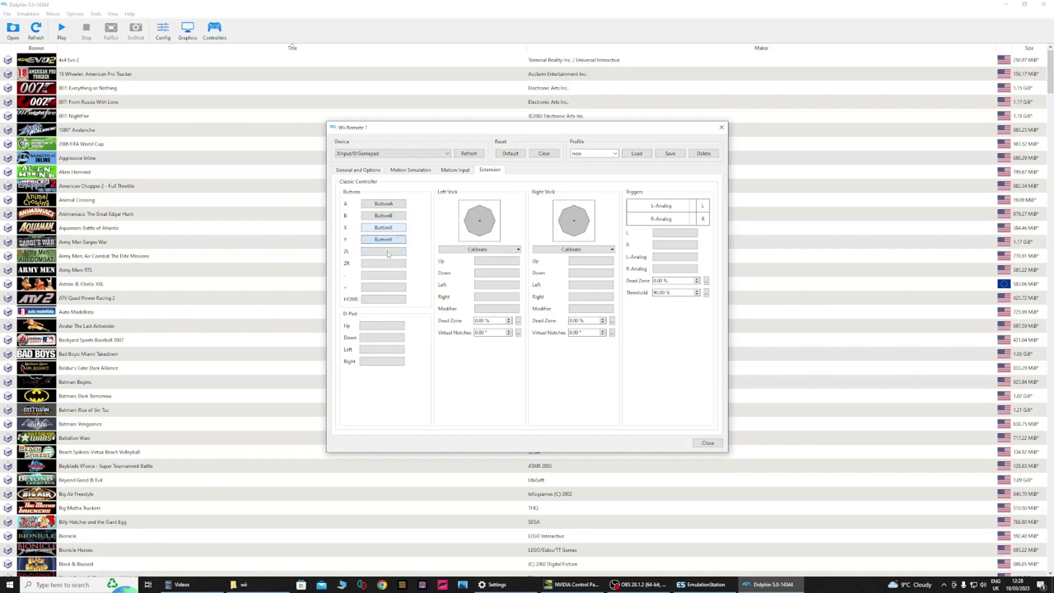
click(388, 252)
click(389, 263)
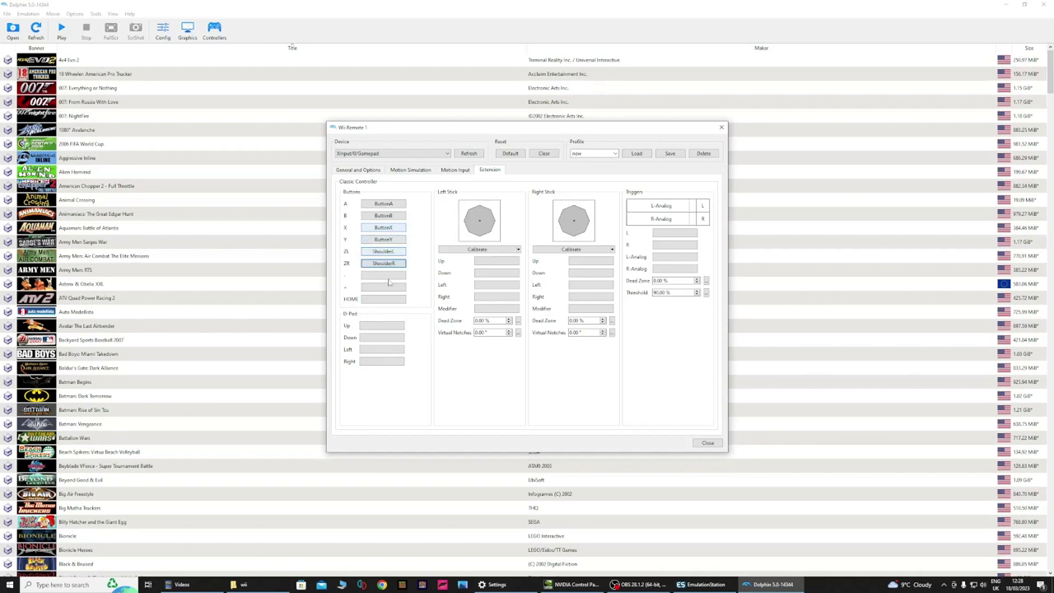
click(389, 279)
click(388, 286)
click(388, 299)
Map the Classic Controller's D-Pad up, down, left and right to the gamepad's Pad N, Pad S, Pad W and Pad E
click(385, 326)
click(386, 338)
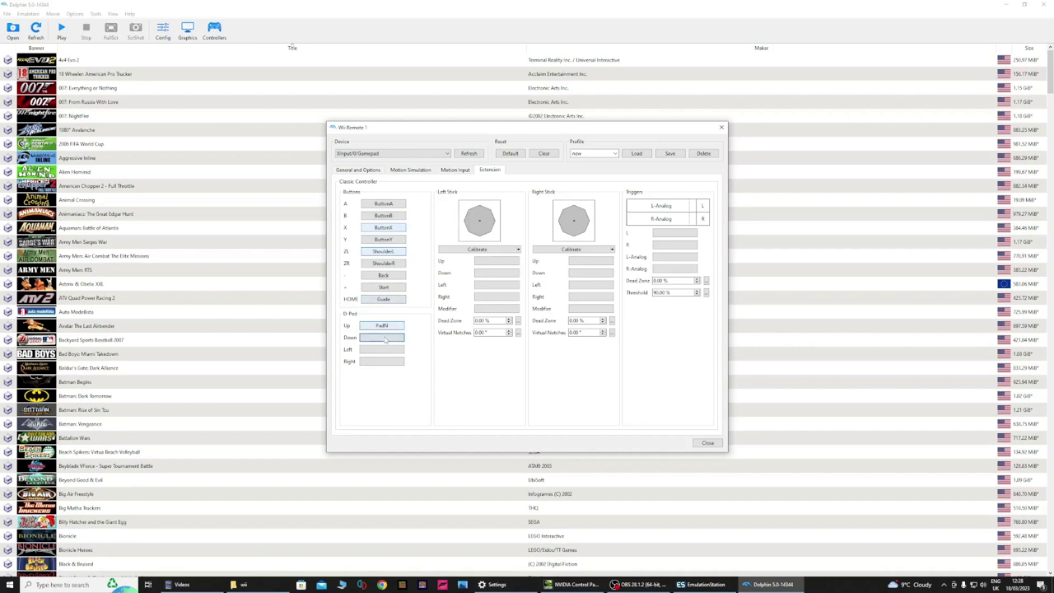
click(384, 349)
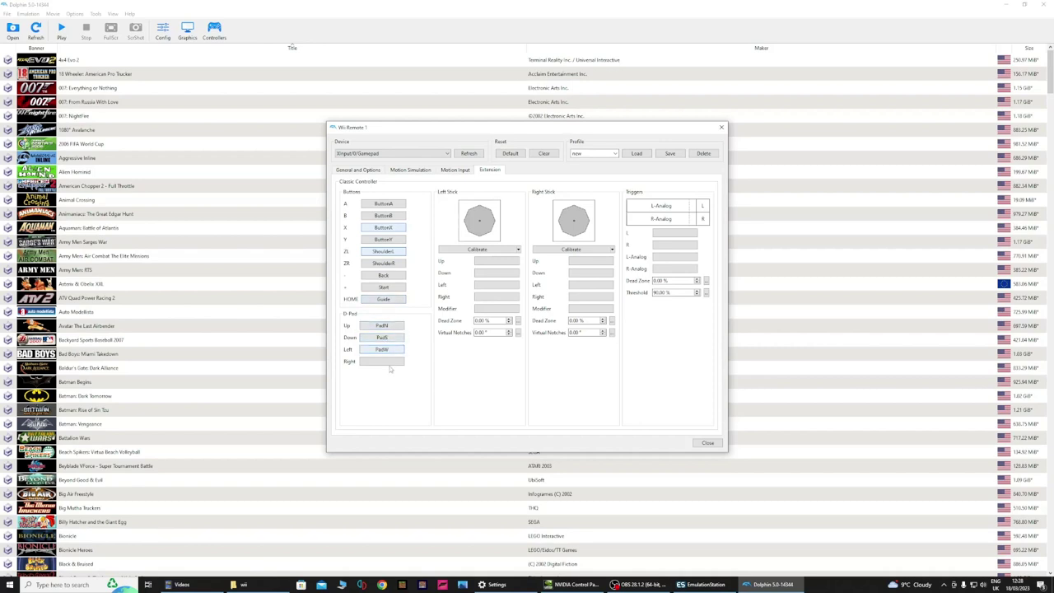
click(389, 363)
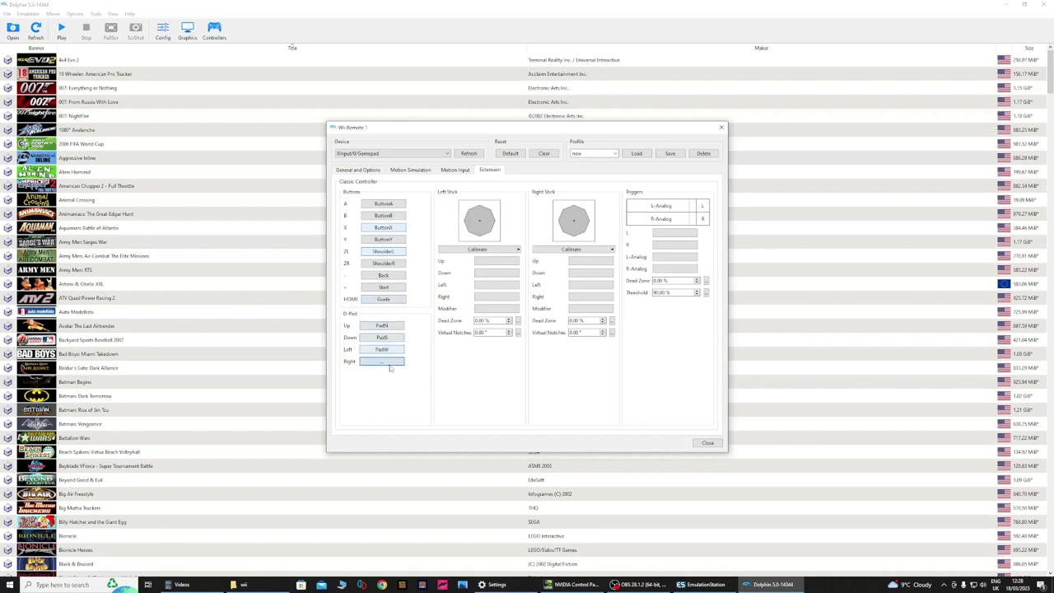
Map the Classic Controller's left stick up, down, left and right to Left Y+, Left Y-, Left X- and Left X+
click(509, 262)
click(501, 274)
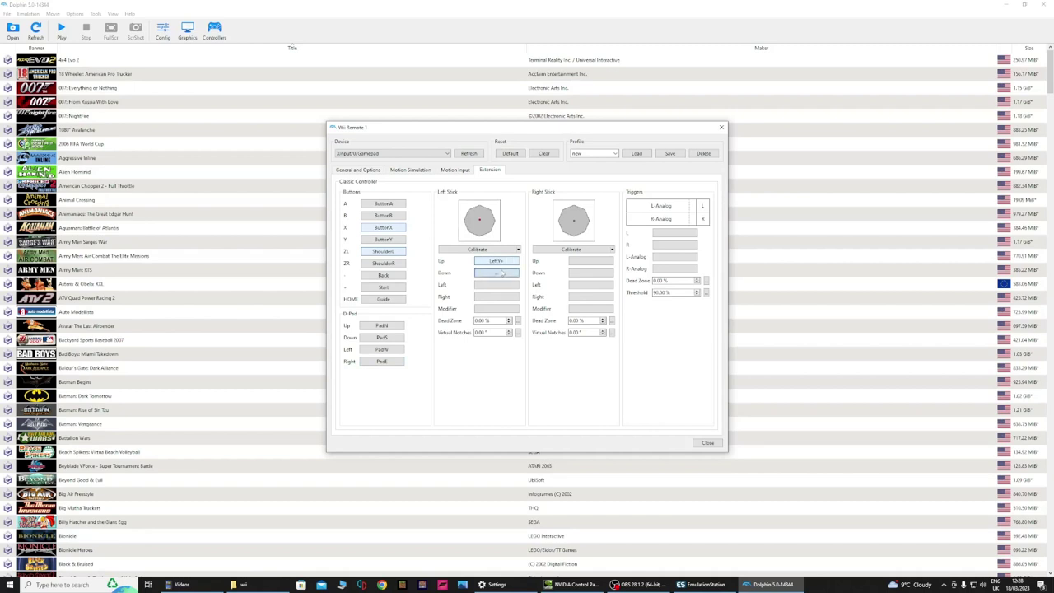
click(497, 288)
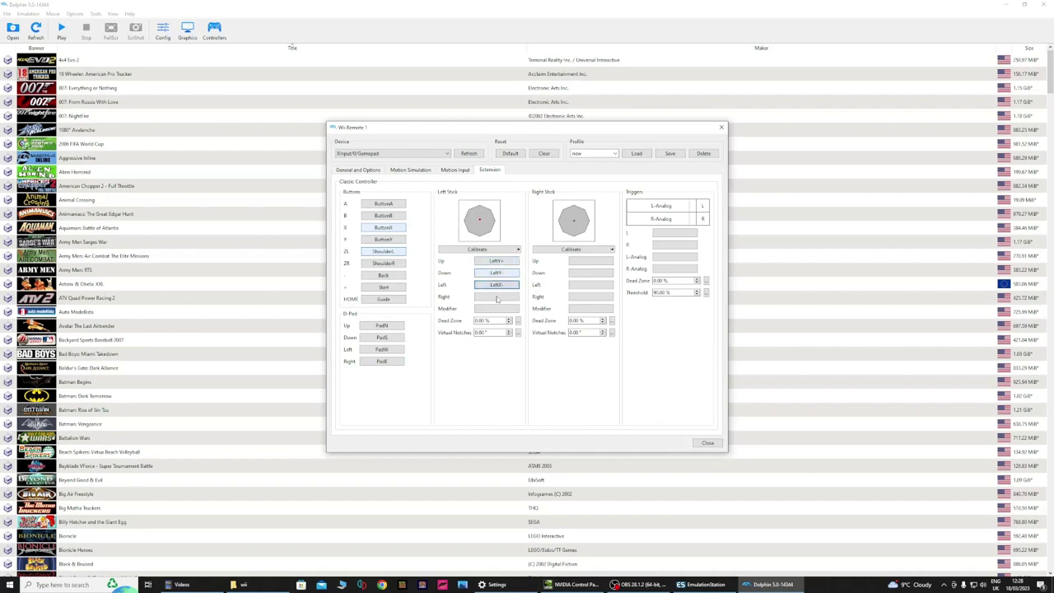
click(498, 298)
Map the Classic Controller's right stick up, down, left and right to Right Y+, Right Y-, Right X- and Right X+
click(576, 260)
click(583, 275)
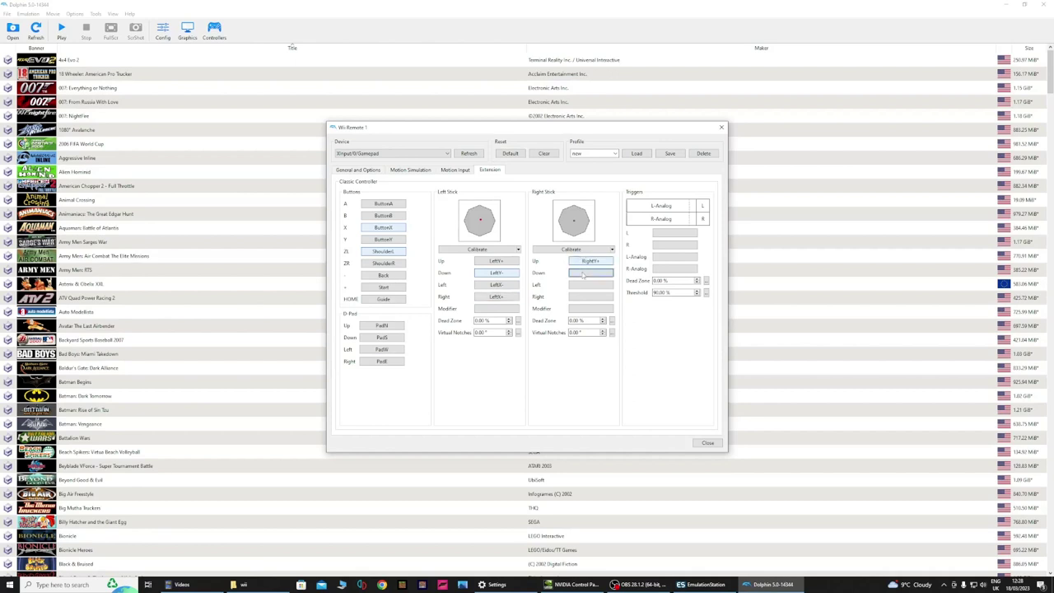
click(590, 286)
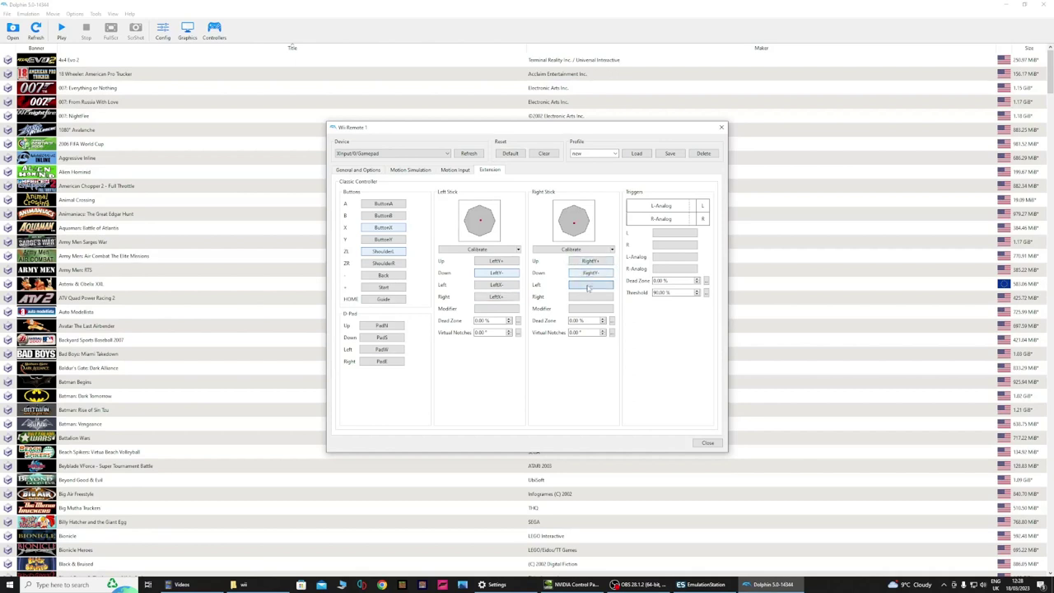
click(589, 298)
Map the Classic Controller's L and R triggers to Trigger L and Trigger R, and save the profile
click(670, 235)
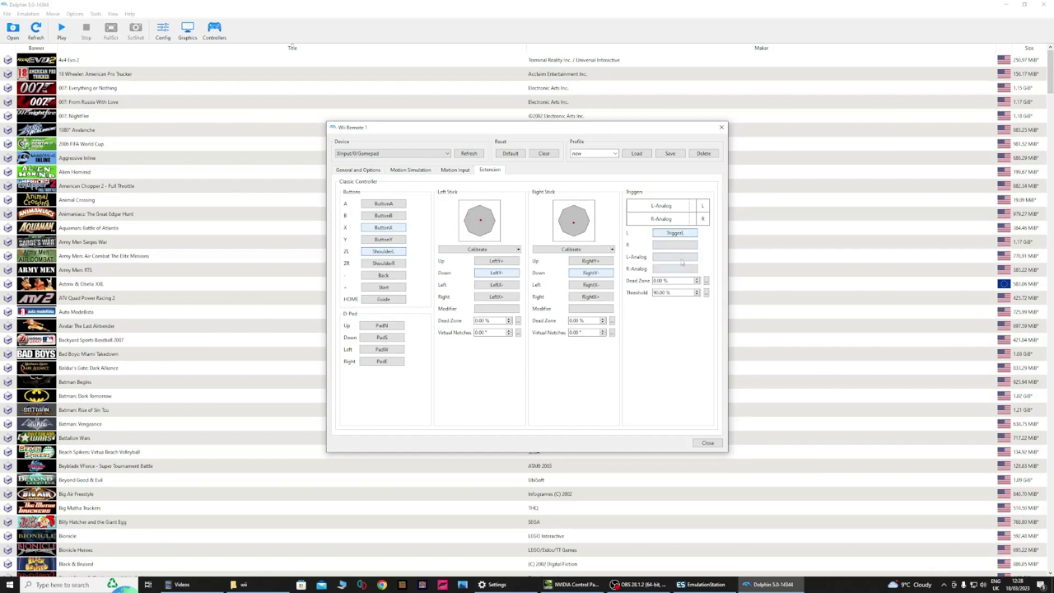
click(678, 247)
click(669, 154)
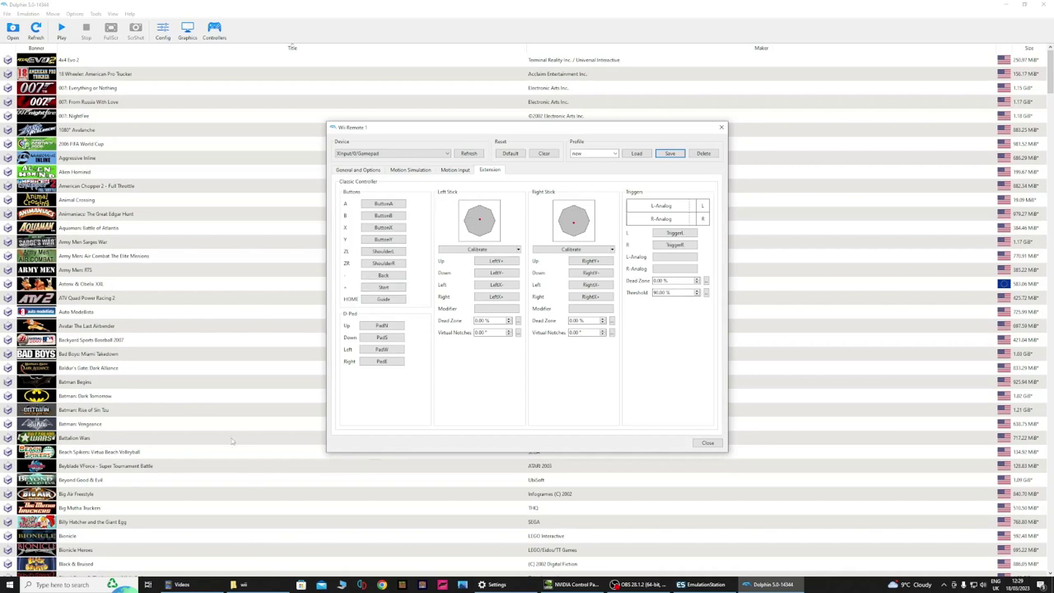
Assign Thumb L to the X, Y and Z shake motions in the motion simulation, and close the Wii Remote 1 configuration
click(416, 171)
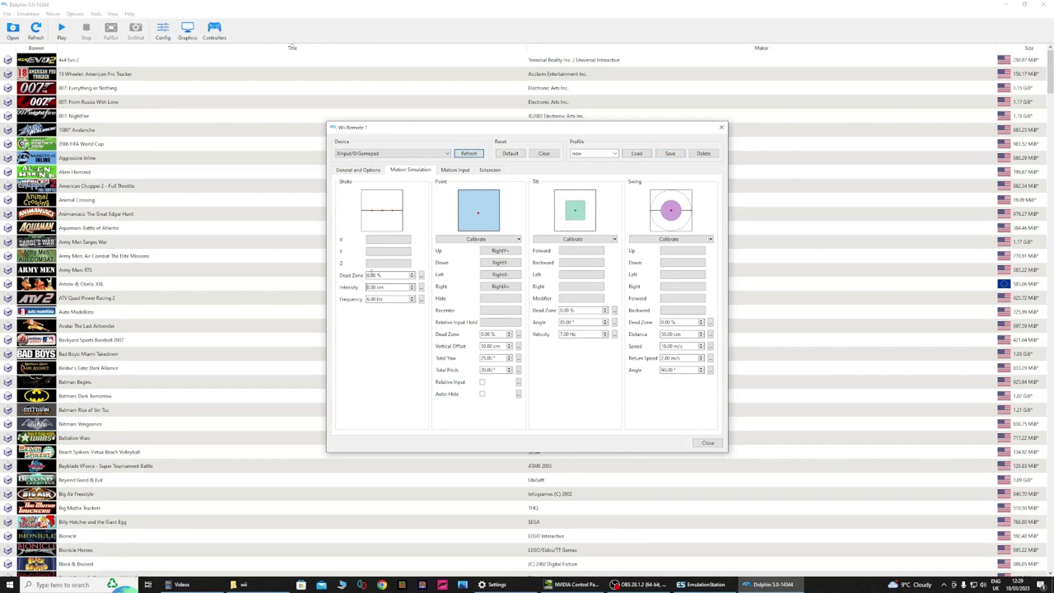
click(381, 245)
click(392, 253)
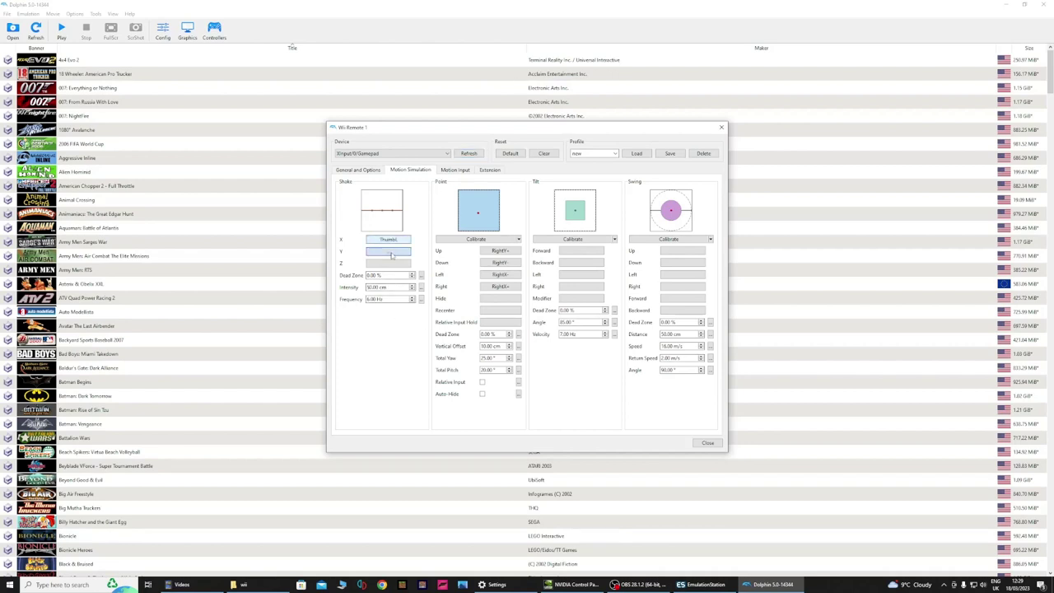
click(393, 263)
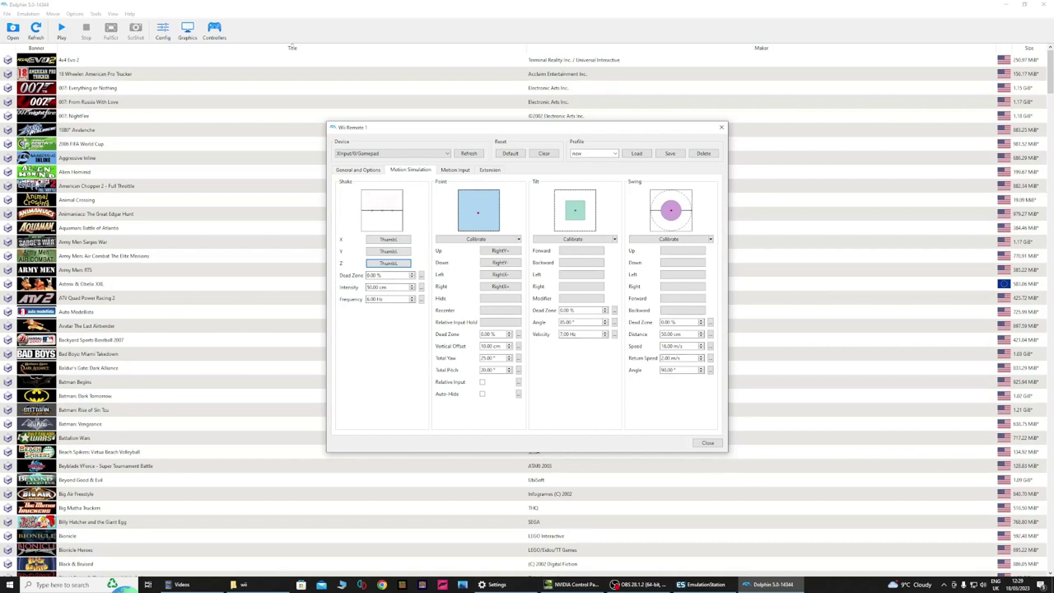
click(709, 443)
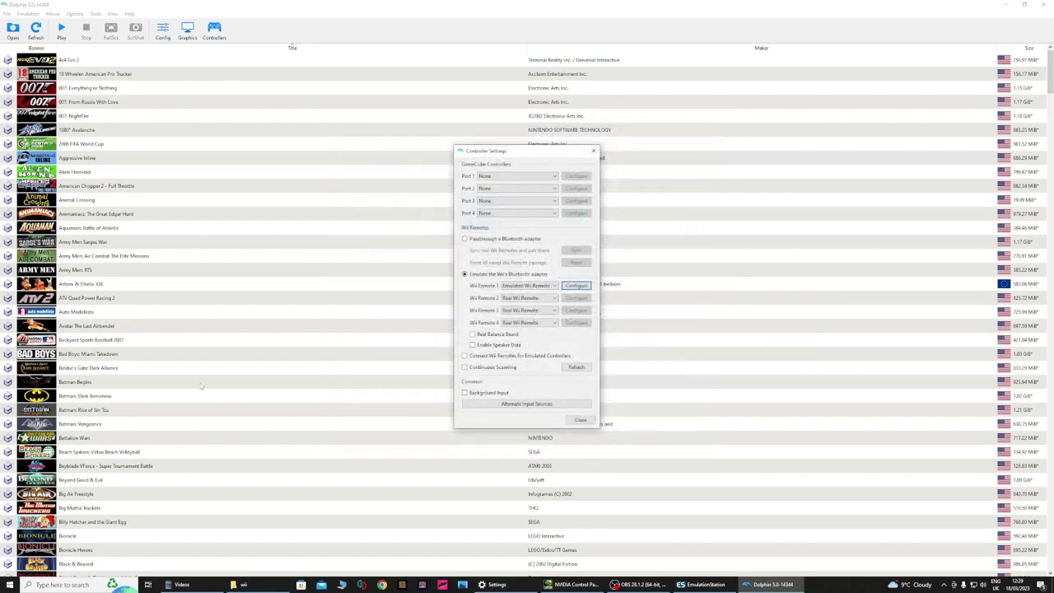
Look through the game list for the Wii titles among the GameCube games
scroll(199, 384, down, 20)
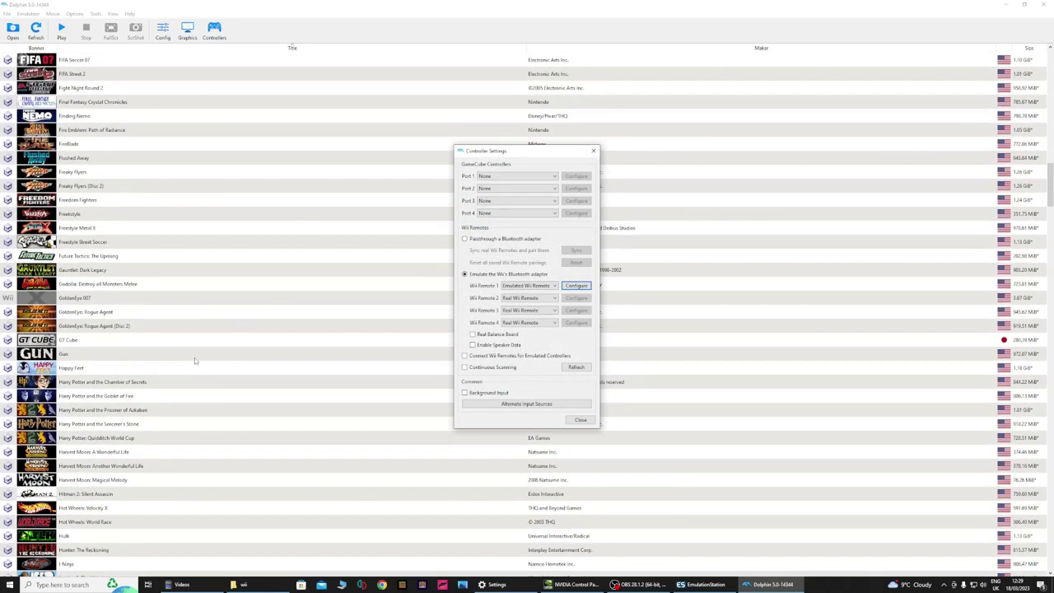
scroll(195, 357, down, 20)
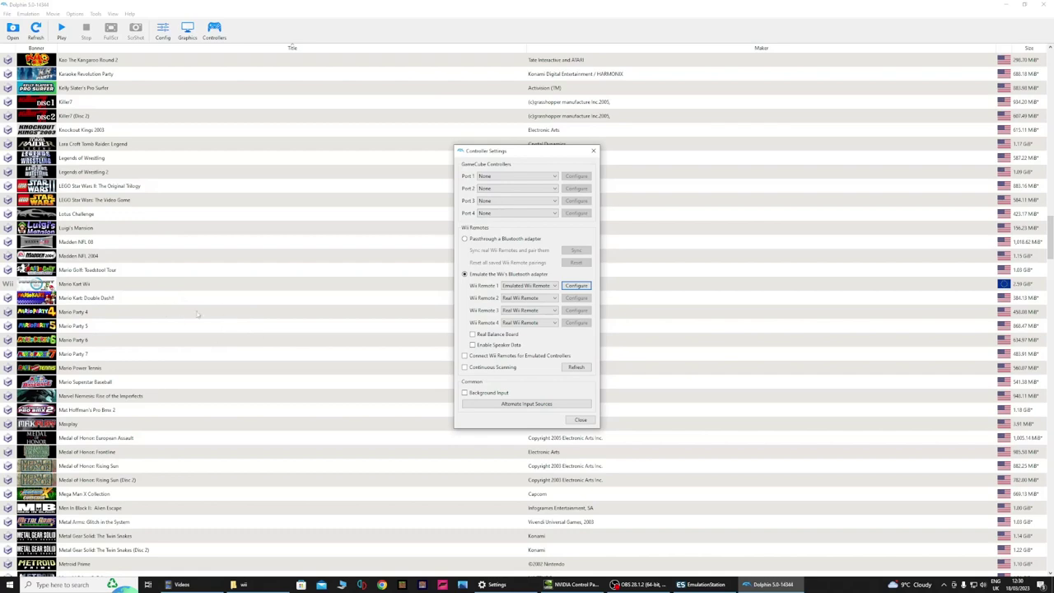
scroll(198, 314, up, 8)
scroll(203, 309, up, 8)
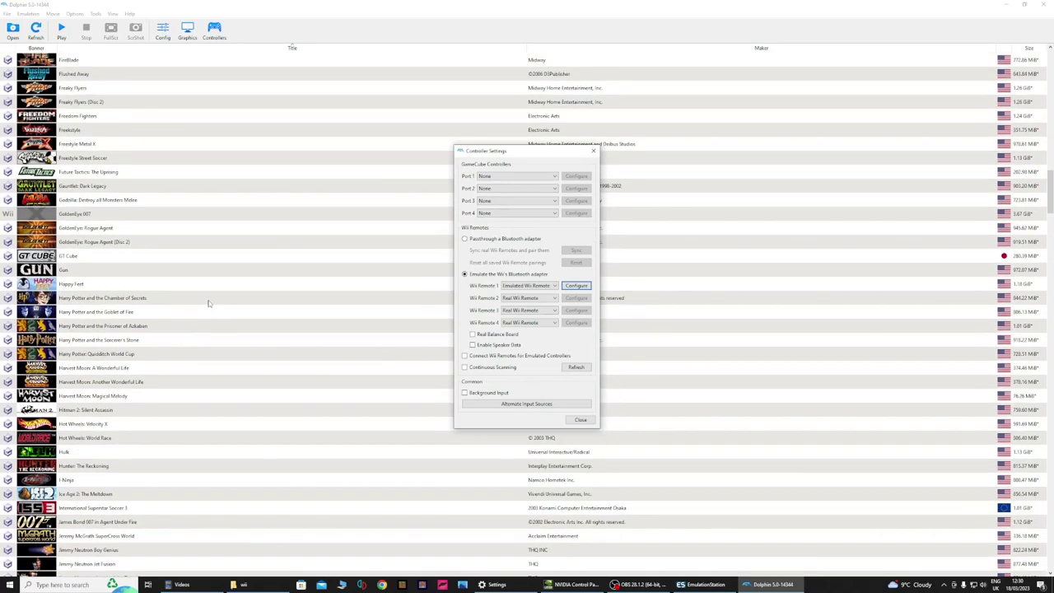
scroll(214, 306, up, 14)
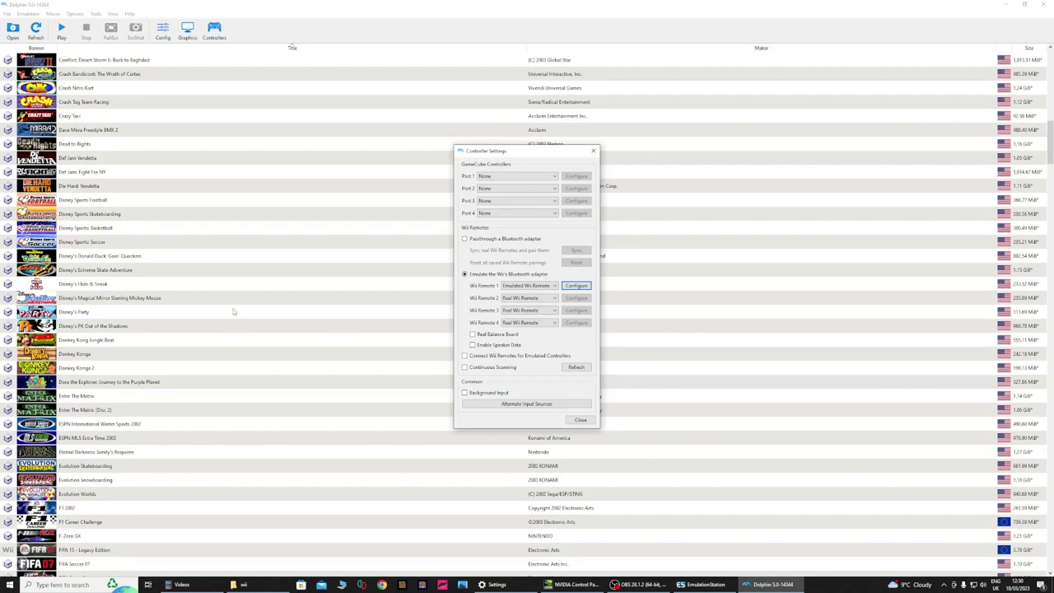
scroll(181, 336, down, 5)
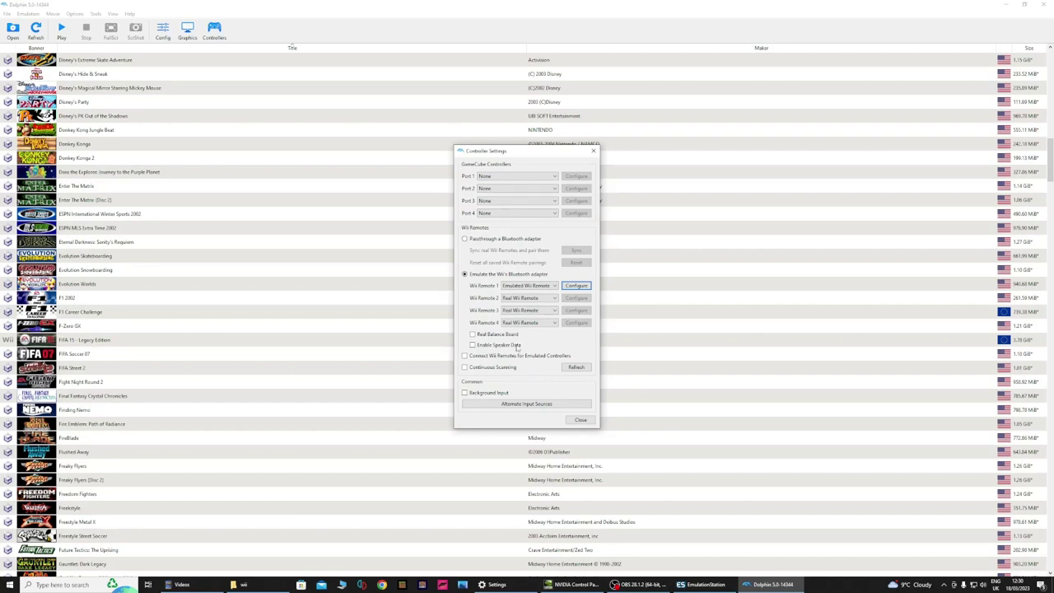
Close the controller settings and exit Dolphin to return to RetroBat
click(580, 420)
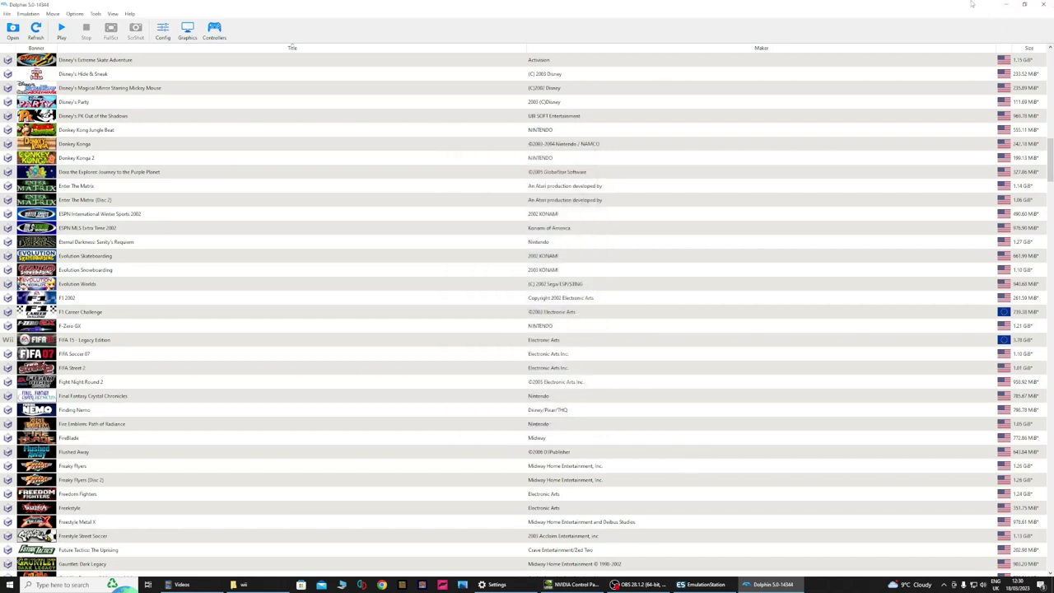
click(7, 14)
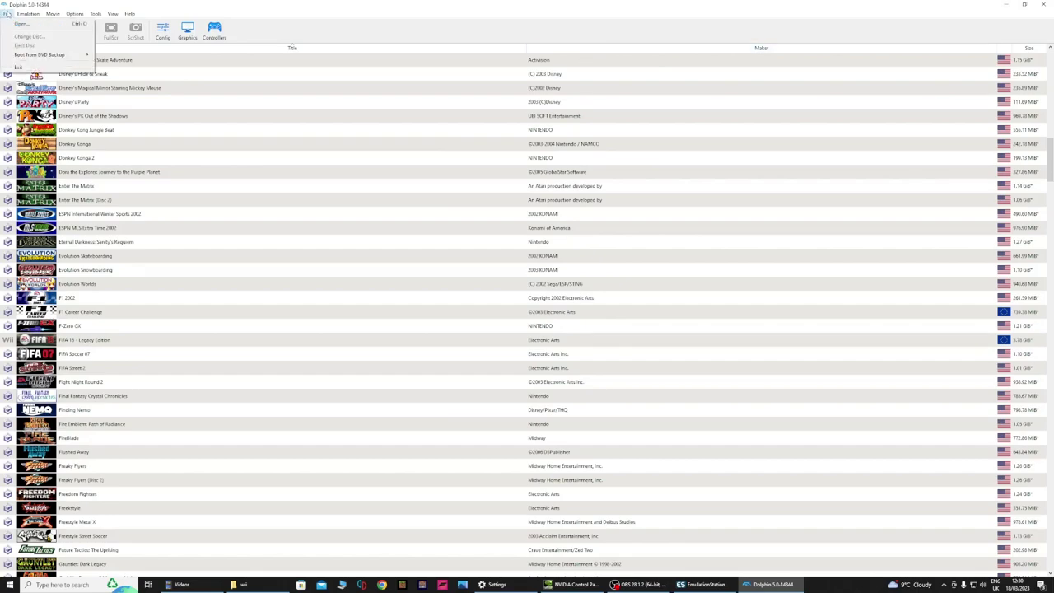
click(20, 67)
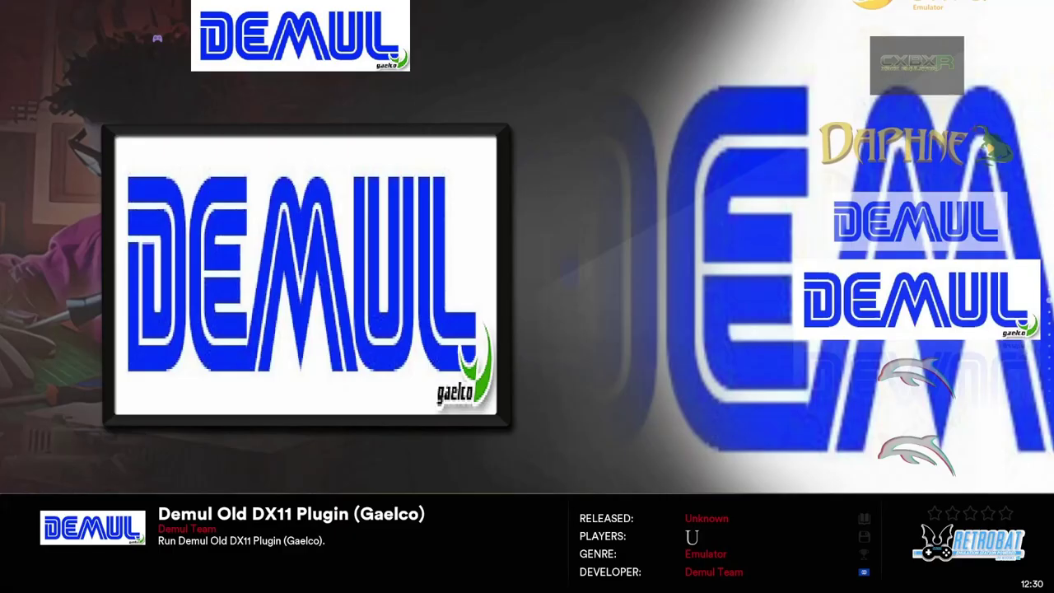
Leave the emulator list and return to the system selection
key(Down)
key(Down)
key(Up)
key(Up)
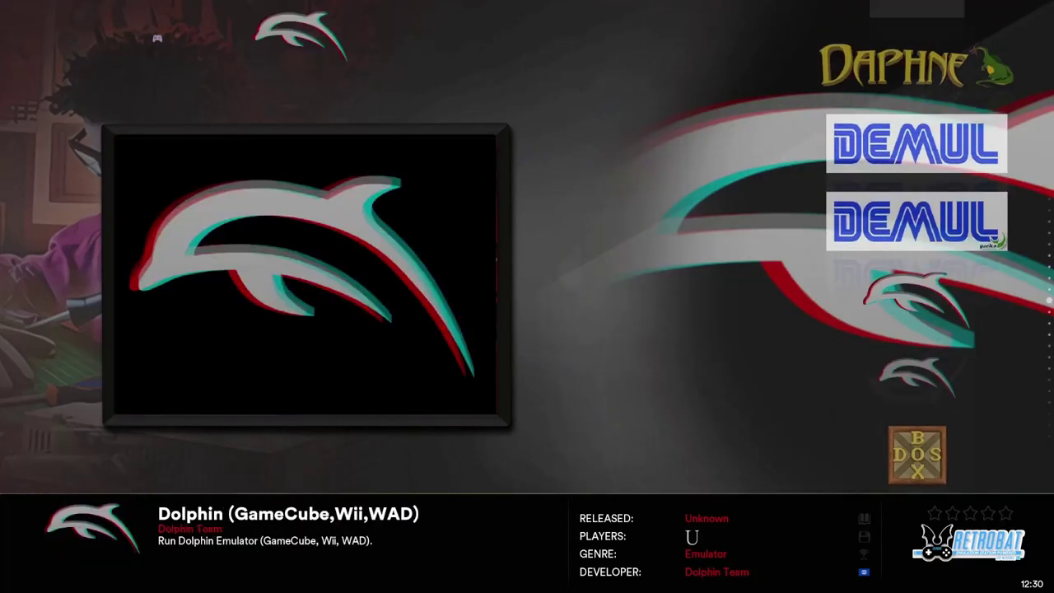
key(Escape)
key(Down)
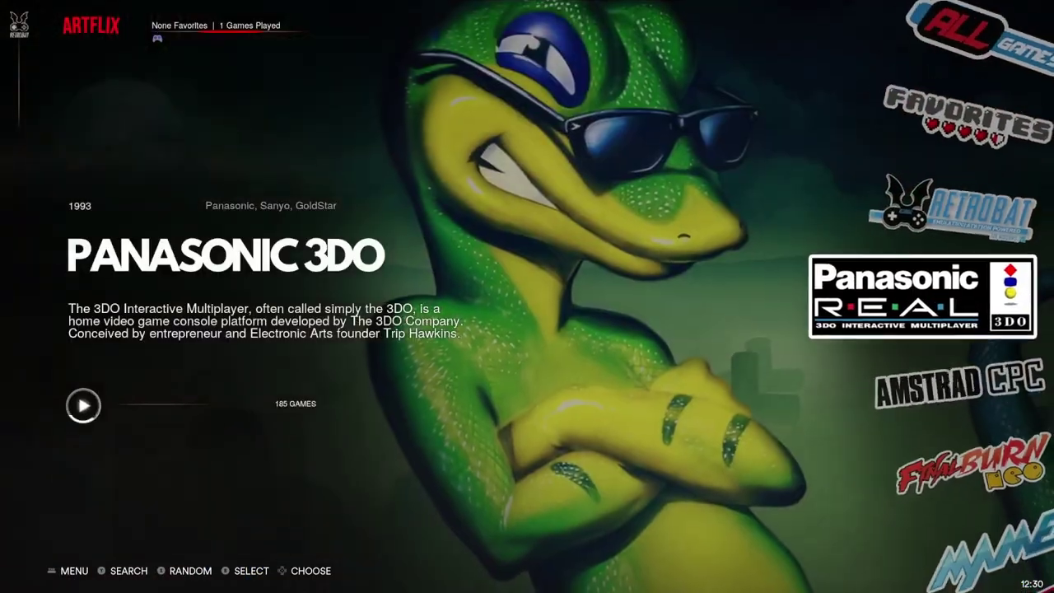
Jump to the Nintendo systems through the manufacturer list
key(BackSpace)
key(Down)
key(Down)
key(Down)
key(Down)
key(Down)
key(Down)
key(Down)
key(Down)
key(Down)
key(Down)
key(Down)
key(Down)
key(Down)
key(Down)
key(Down)
key(Down)
key(Down)
key(Down)
key(Down)
key(Down)
key(Down)
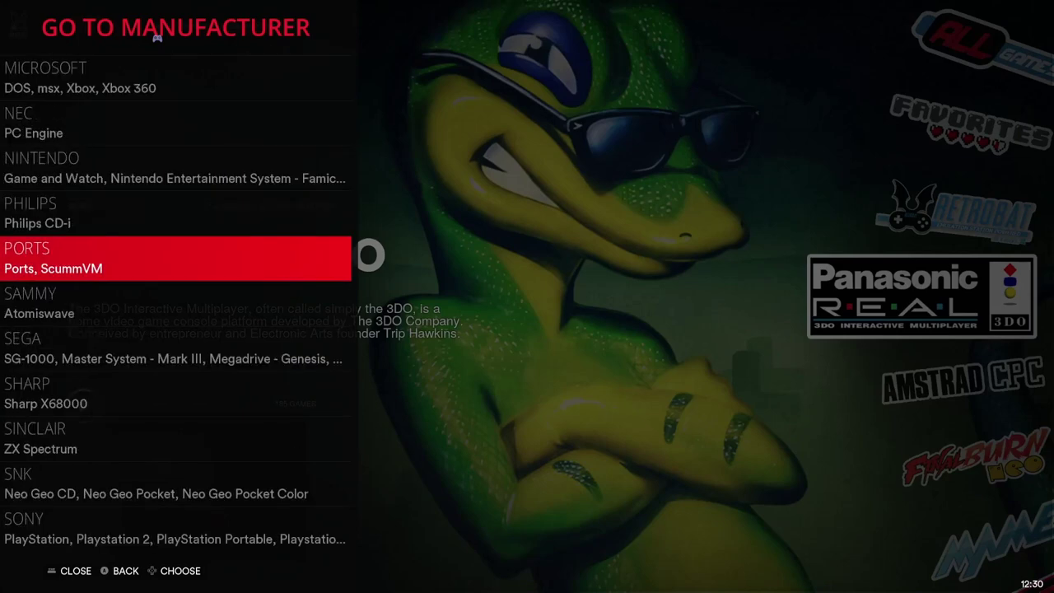
key(Down)
key(Down)
key(Up)
key(Up)
key(Up)
key(Up)
key(Up)
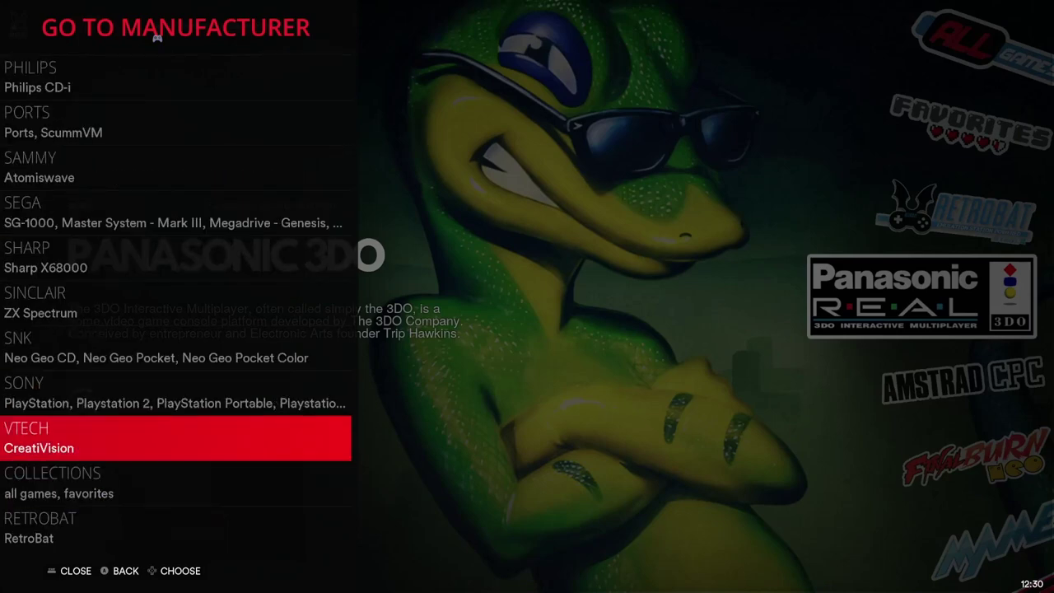
key(Up)
key(Up)
key(Up)
key(Up)
key(Up)
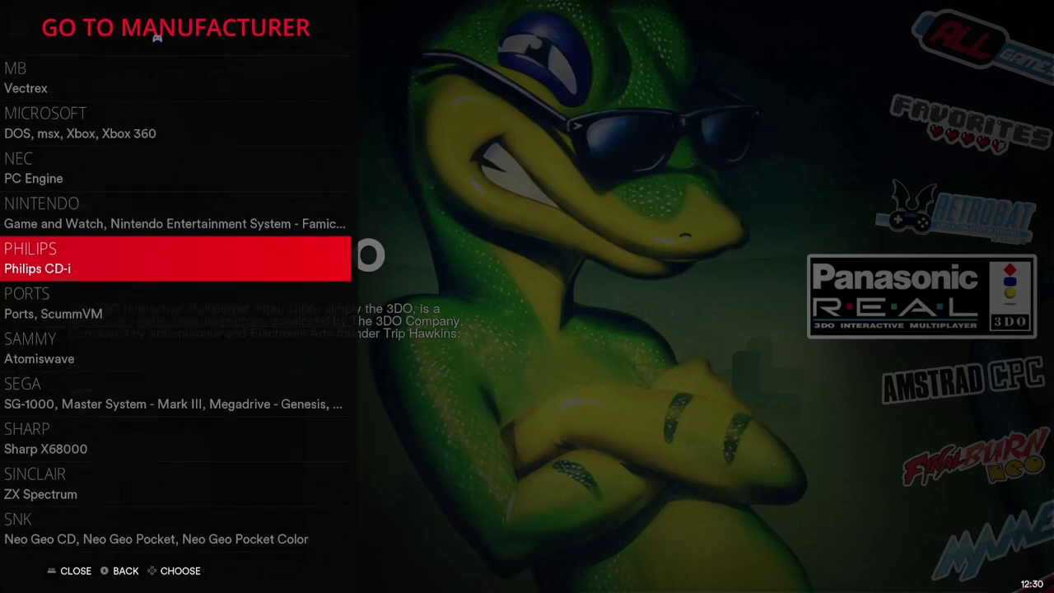
key(Return)
Find Nintendo Wii among the Nintendo systems and open its game list
key(Down)
key(Down)
key(Down)
key(Down)
key(Down)
key(Down)
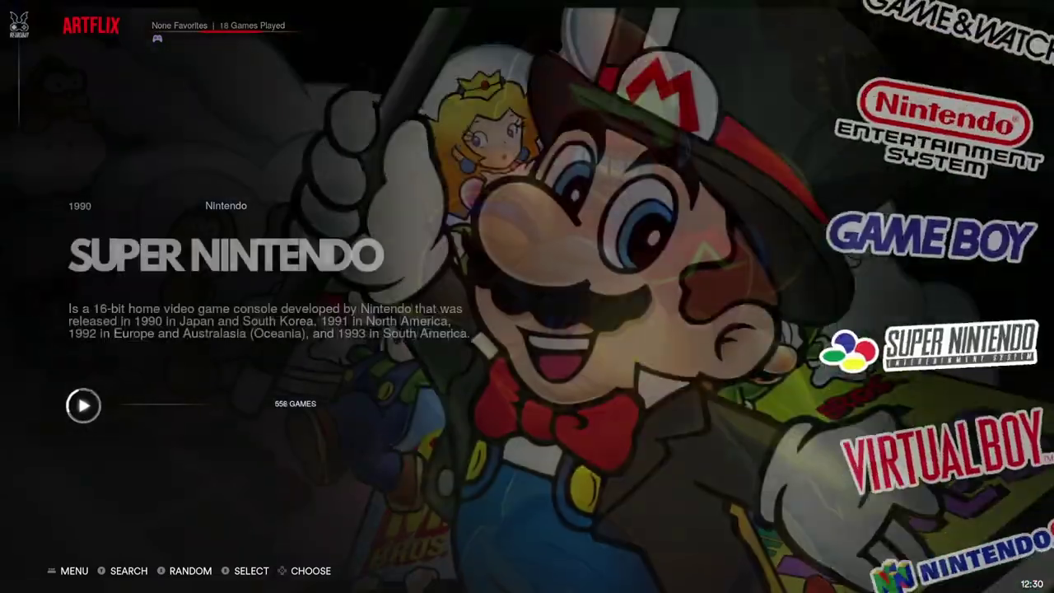
key(Down)
key(Down)
key(Down)
key(Down)
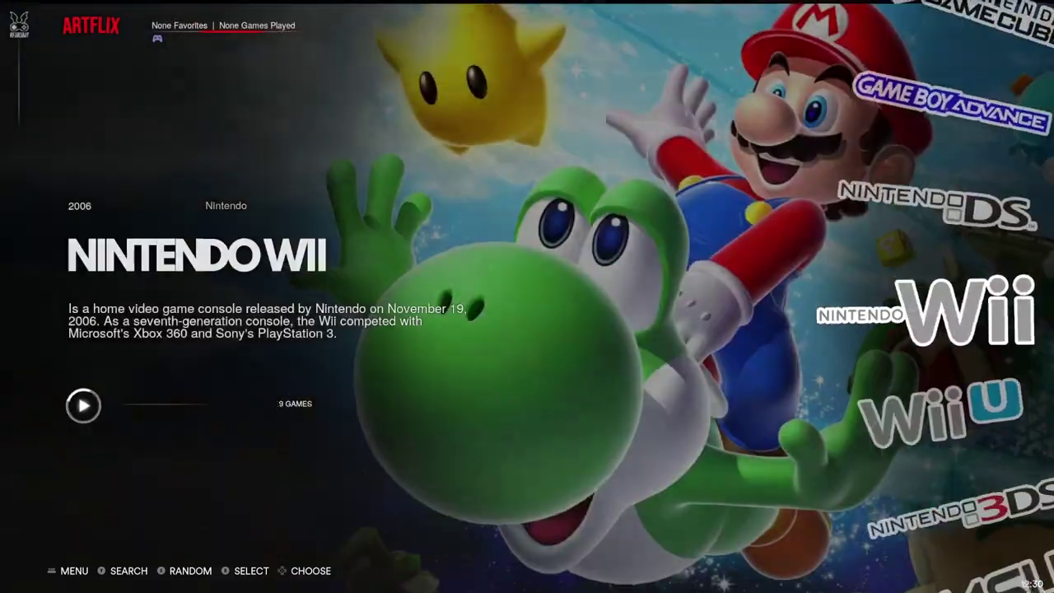
key(Return)
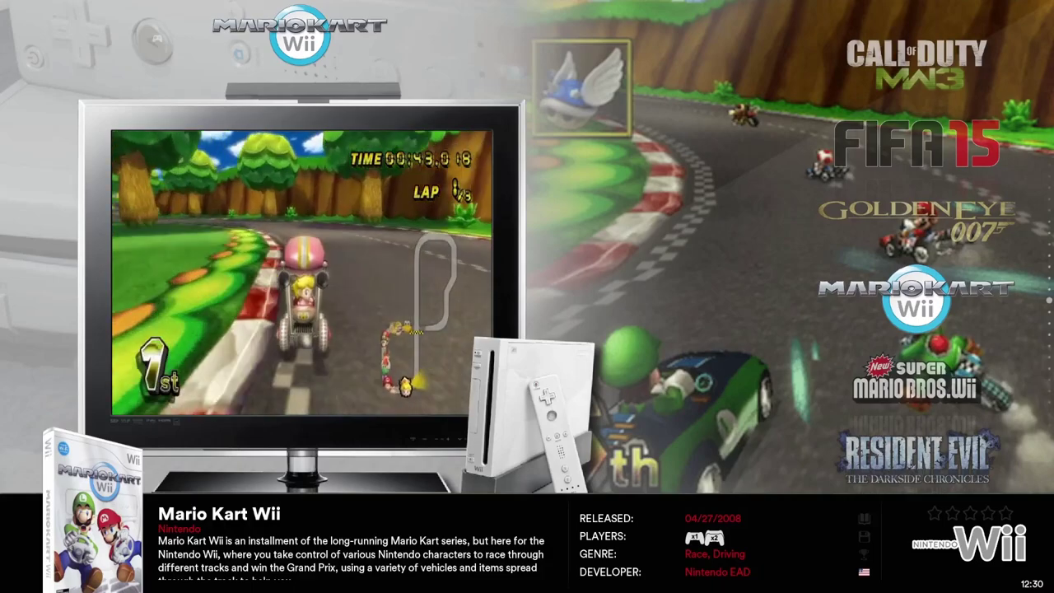
Open the advanced system options for the Wii from the game list's view options
key(F1)
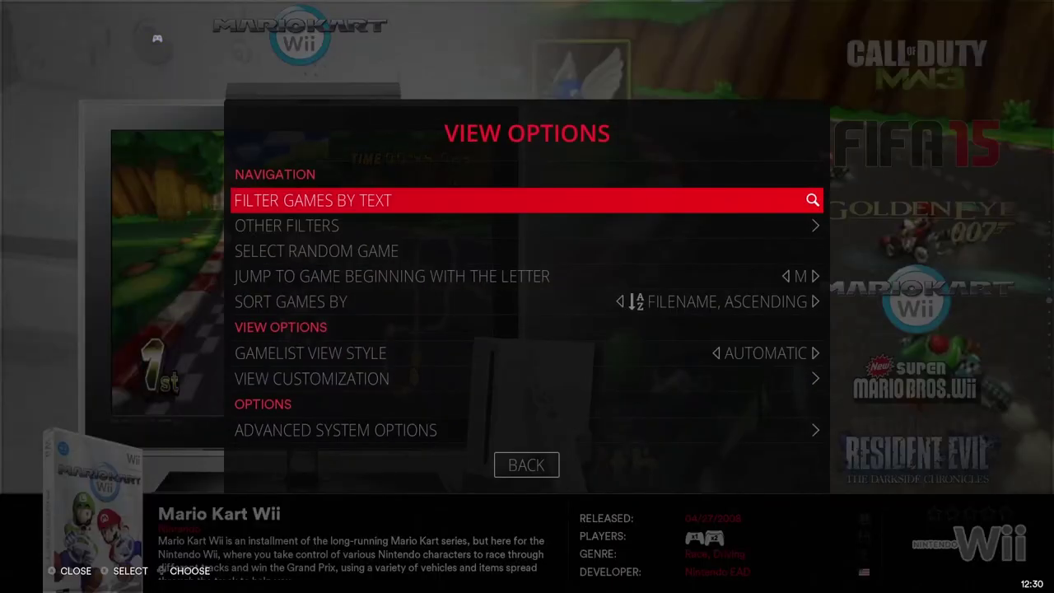
key(Down)
key(Down)
key(Down)
key(Down)
key(Down)
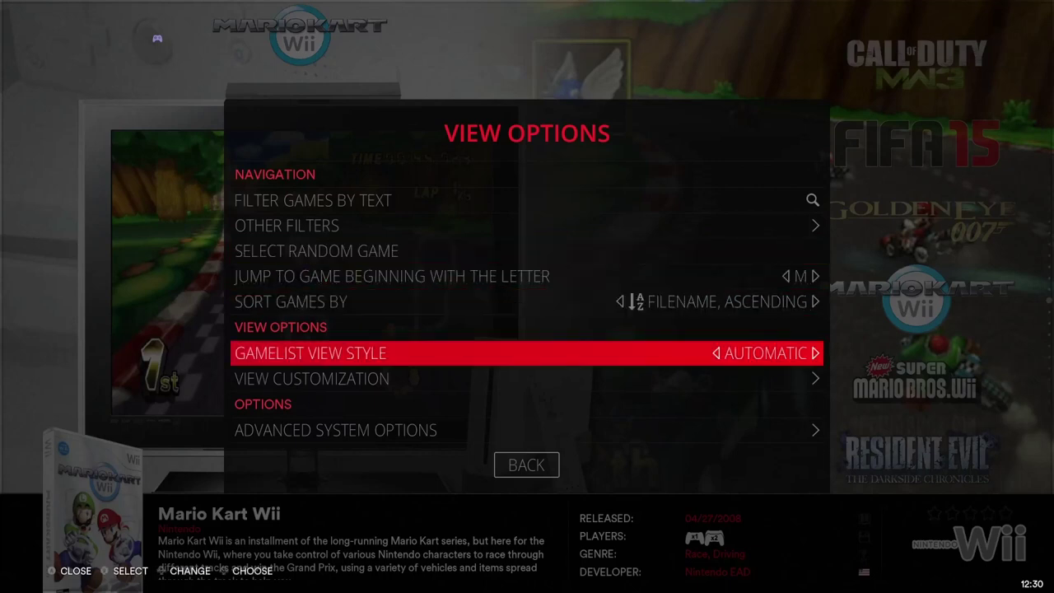
key(Down)
key(Down)
key(Return)
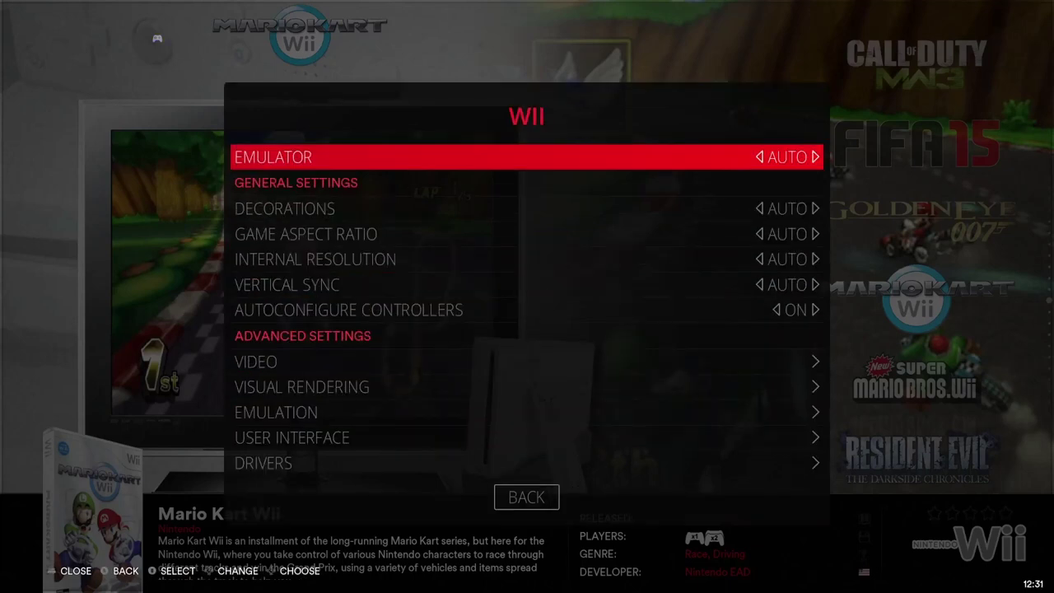
Set Autoconfigure Controllers to On for the Wii system
key(Down)
key(Down)
key(Down)
key(Down)
key(Down)
key(Return)
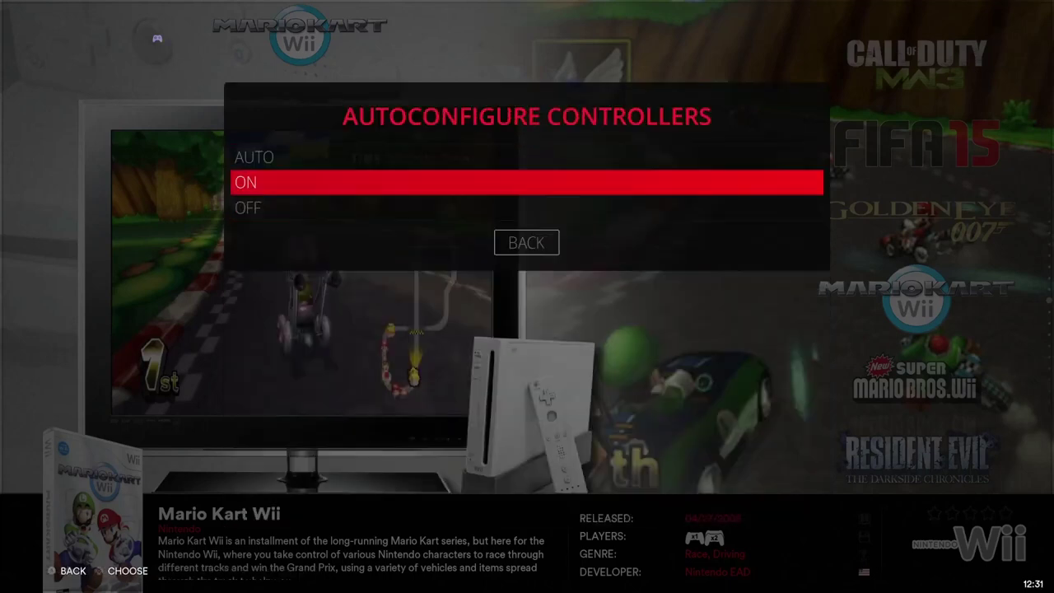
key(Return)
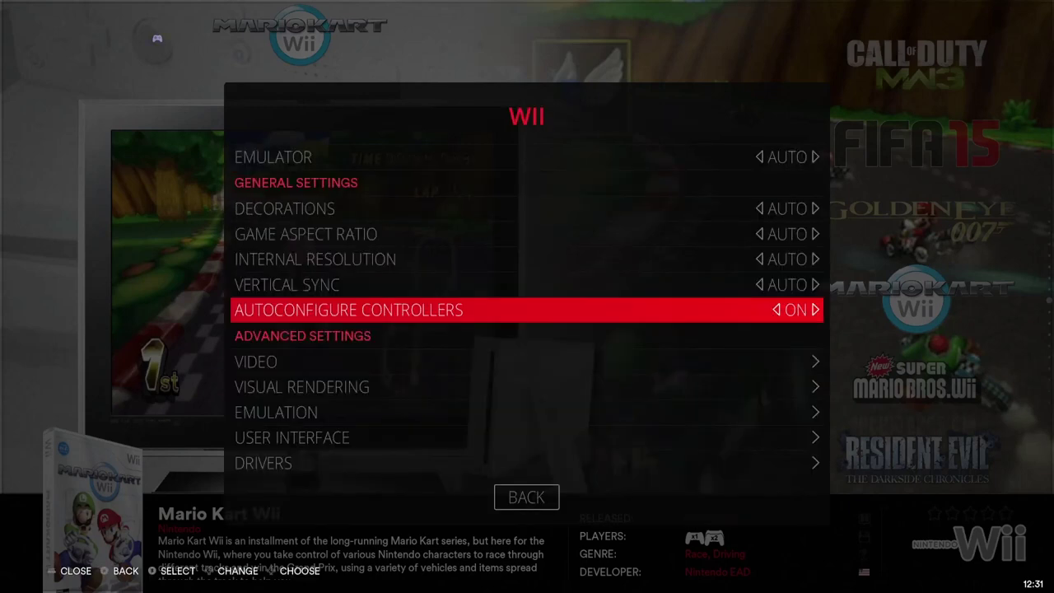
Open the Controls section of the Wii's advanced settings
key(Down)
key(Down)
key(Down)
key(Down)
key(Down)
key(Down)
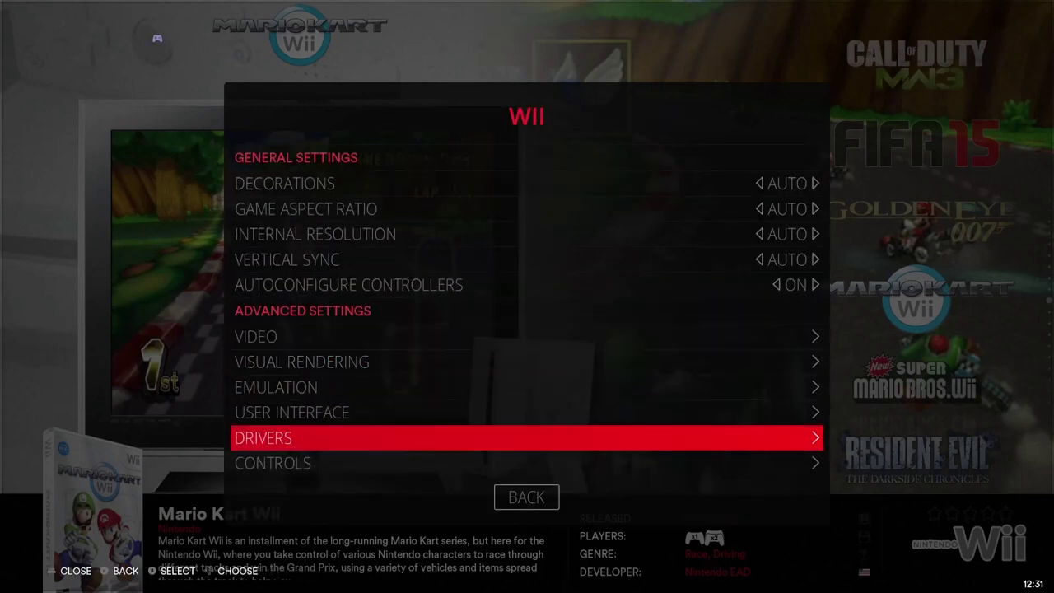
key(Return)
Set the Wiimote type to Emulated in the Wii controls
key(Down)
key(Down)
key(Up)
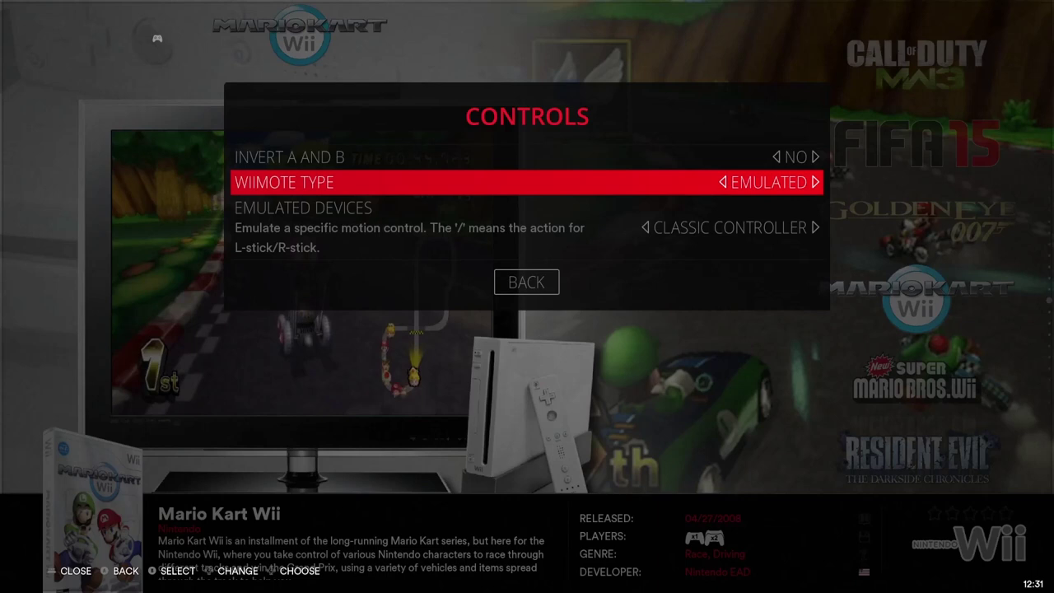
key(Up)
key(Down)
key(Return)
key(Up)
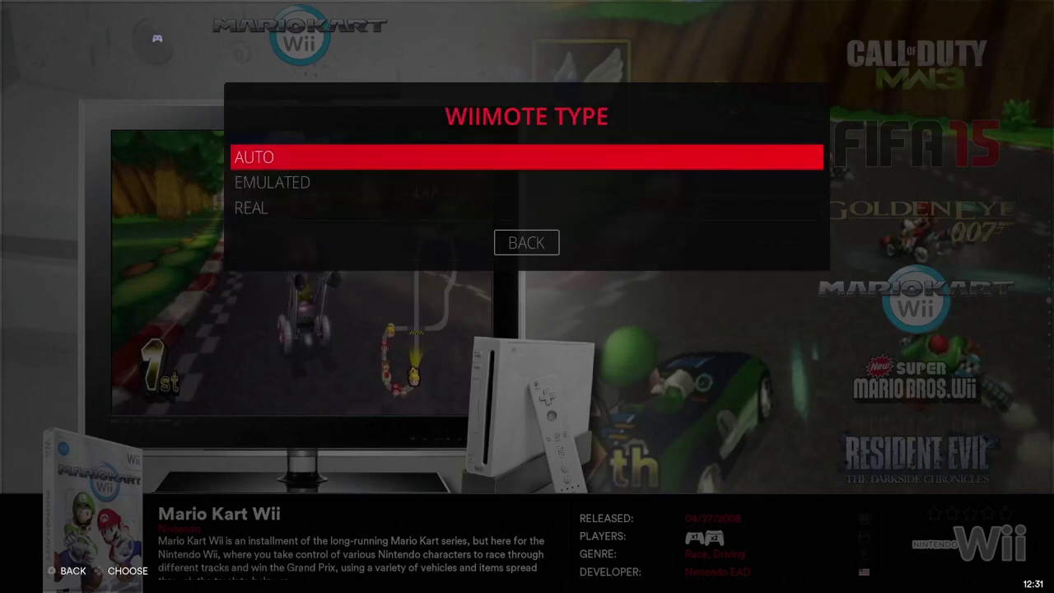
key(Down)
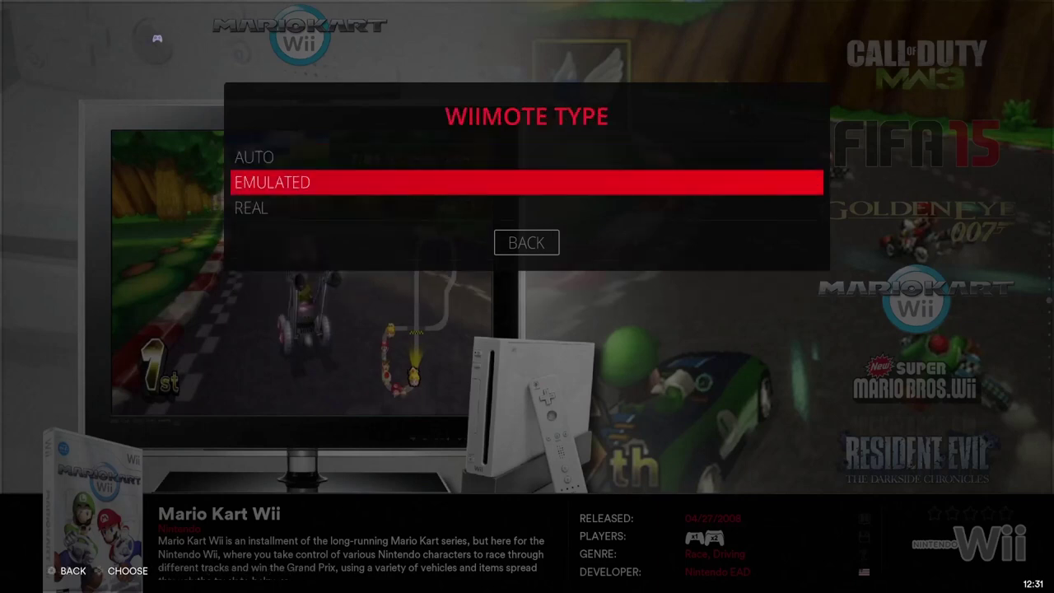
key(Return)
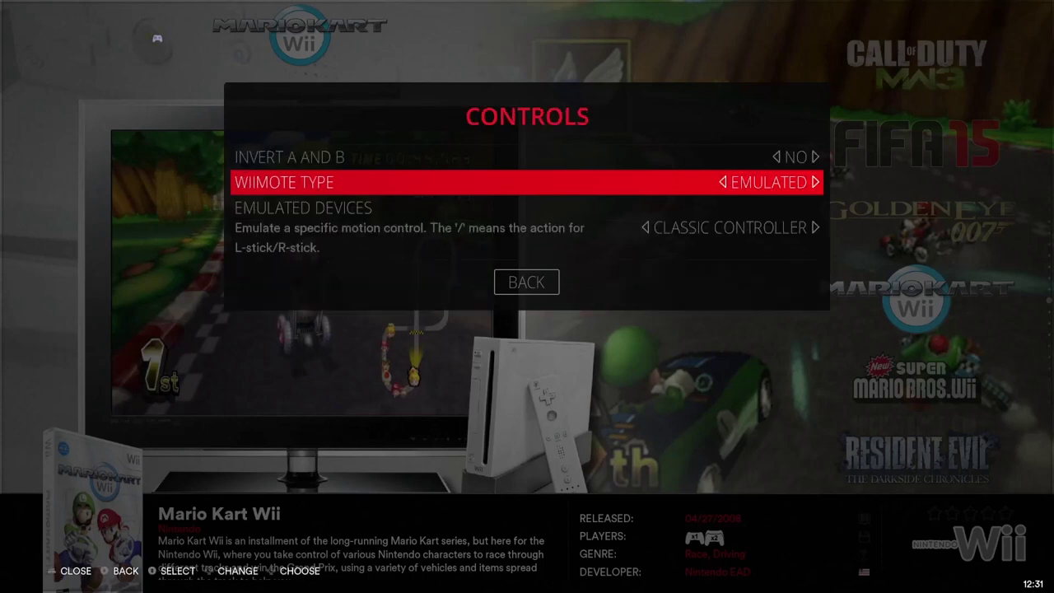
Look through the emulated device options for the available Wiimote and Nunchuk motion control combinations
key(Down)
key(Return)
key(Down)
key(Down)
key(Down)
key(Down)
key(Down)
key(Down)
key(Down)
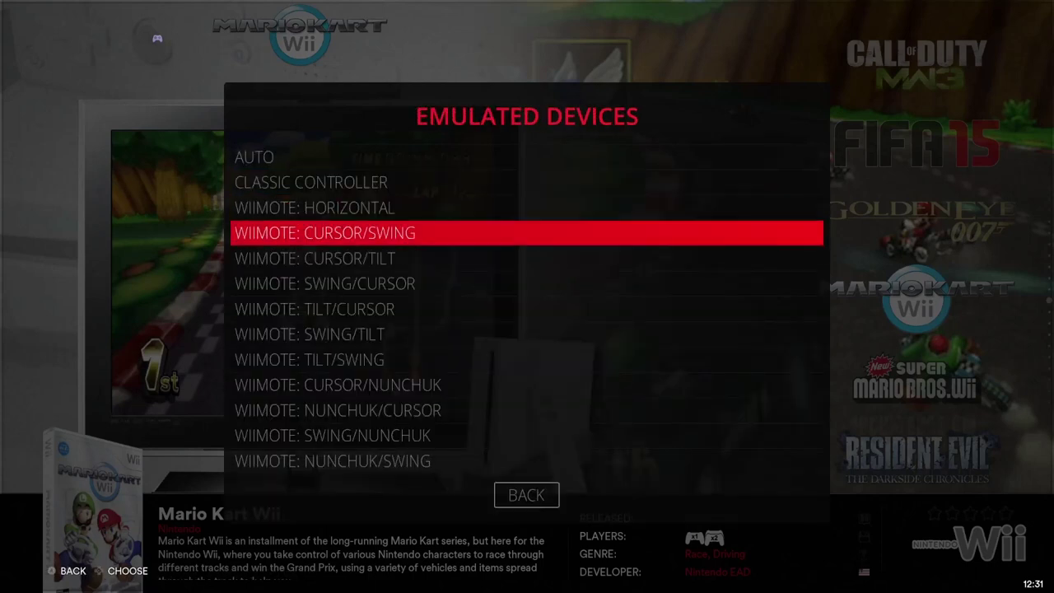
key(Down)
key(Down)
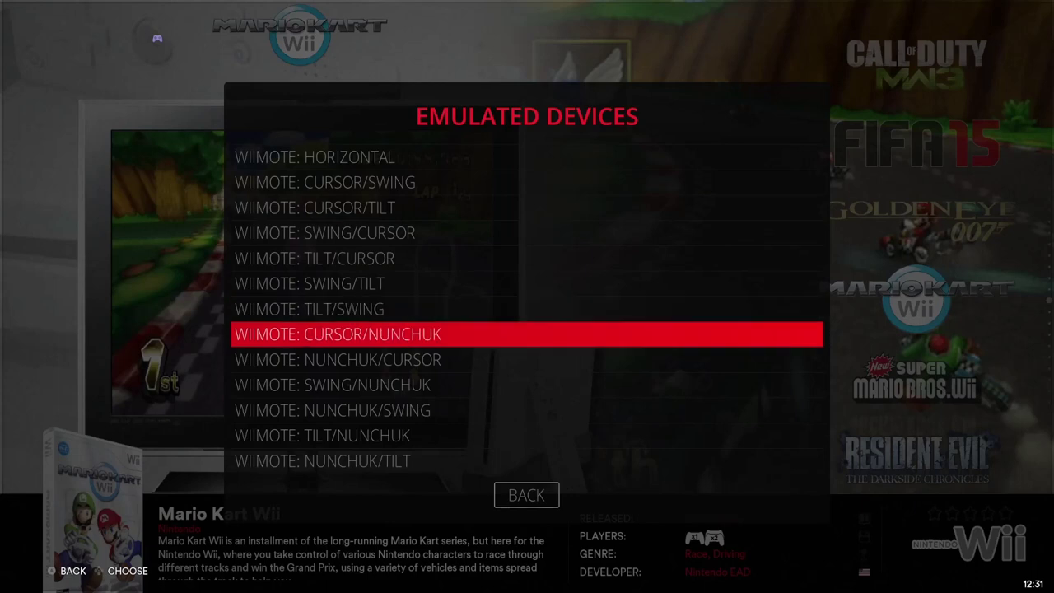